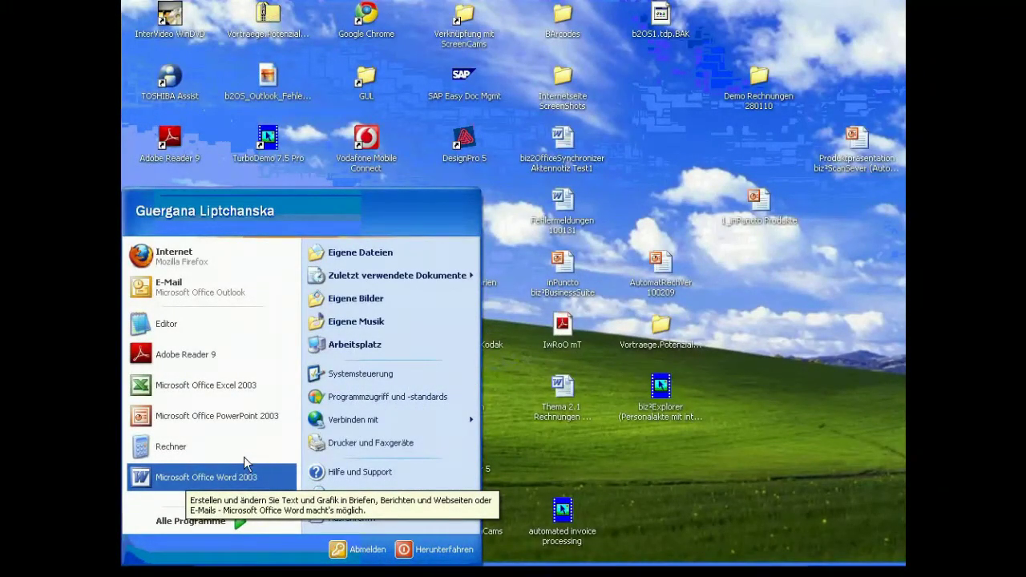
Launch Microsoft Office Word 2003 from the Windows XP Start menu
click(192, 479)
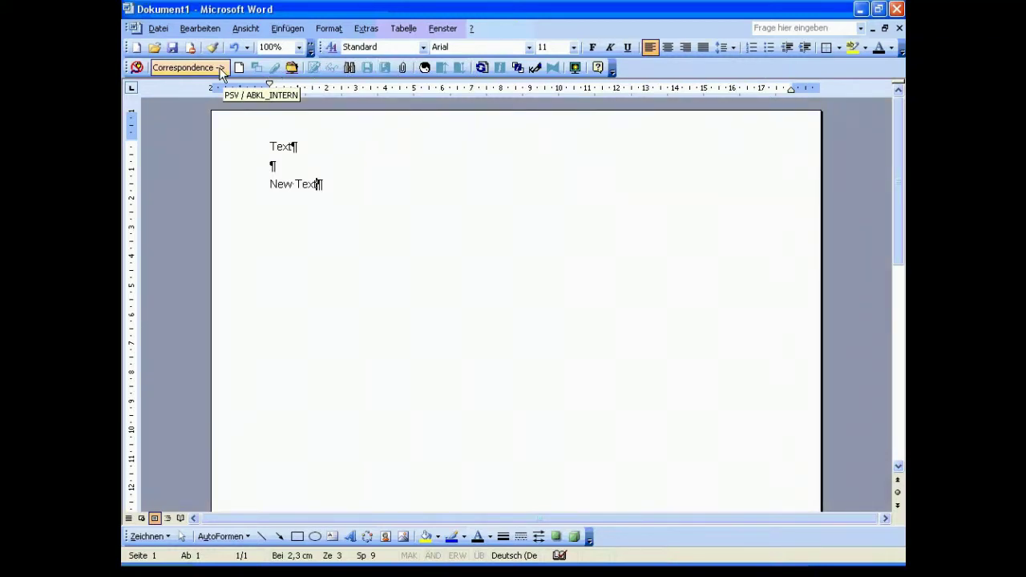
Choose ZSV Service under PS2 Correspondence as the b2OS document type and confirm
click(221, 69)
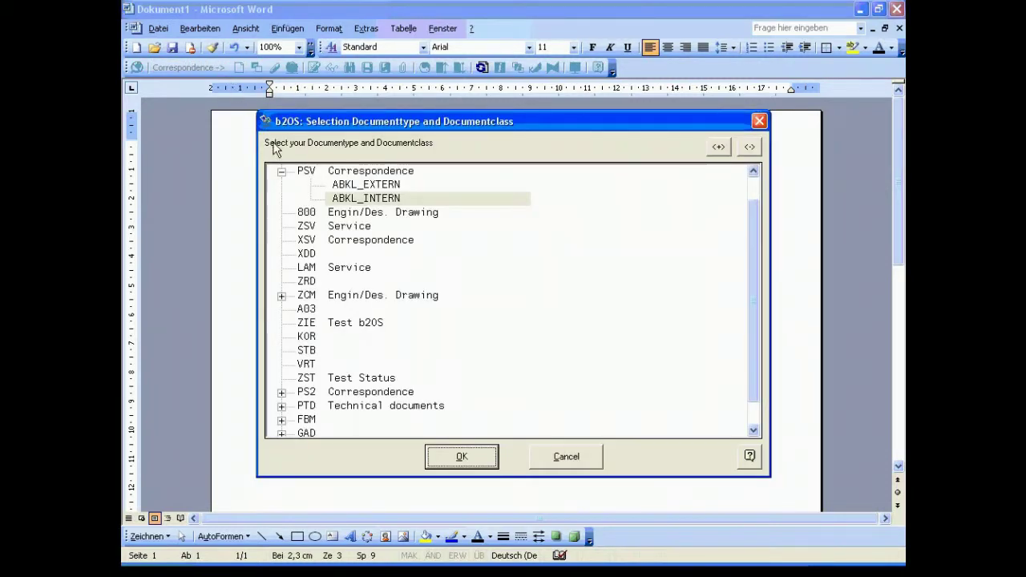
click(311, 226)
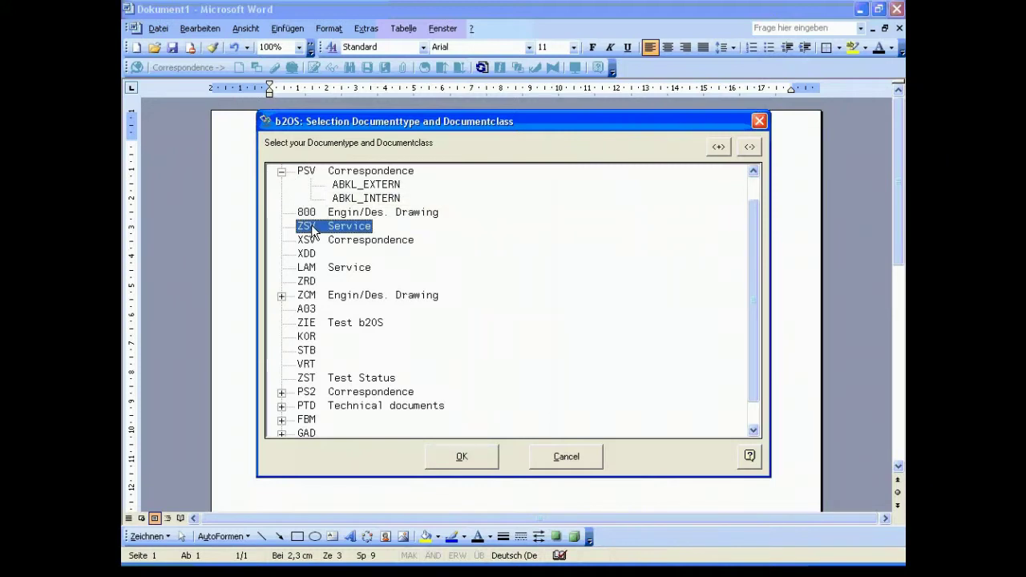
click(281, 391)
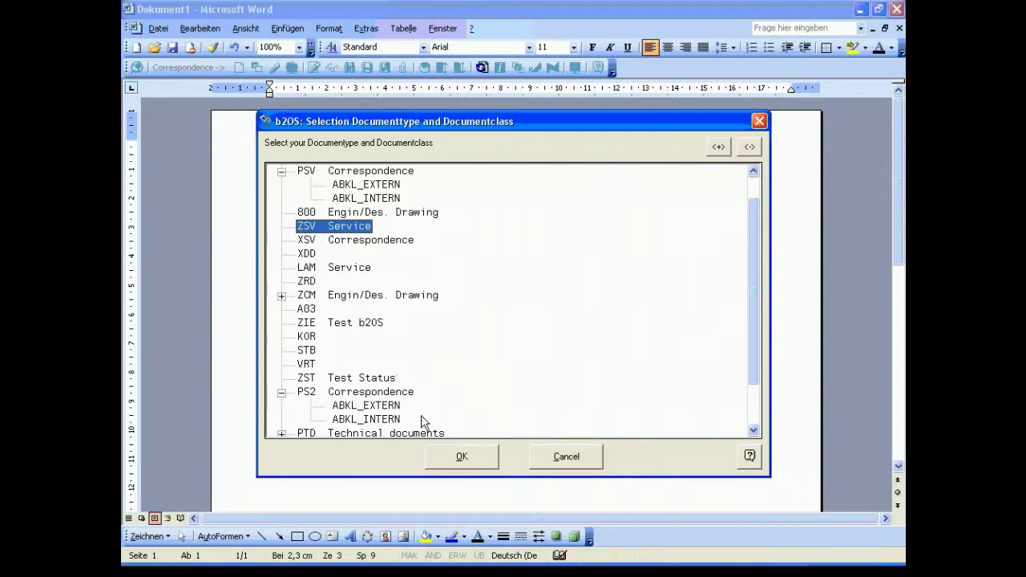
click(441, 456)
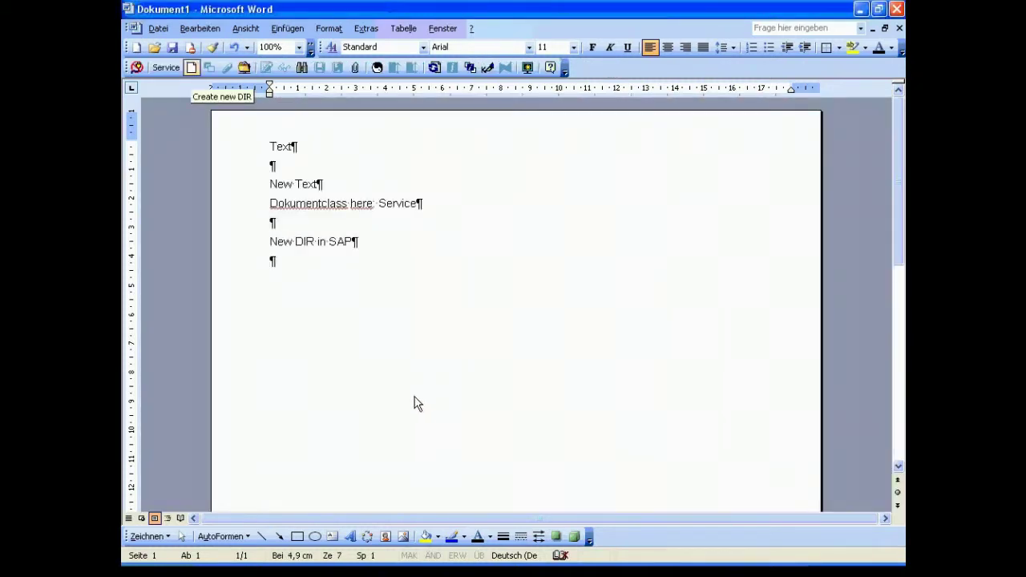
Create a new Service DIR described as 'Description Text', picking the customer via lookup
click(192, 69)
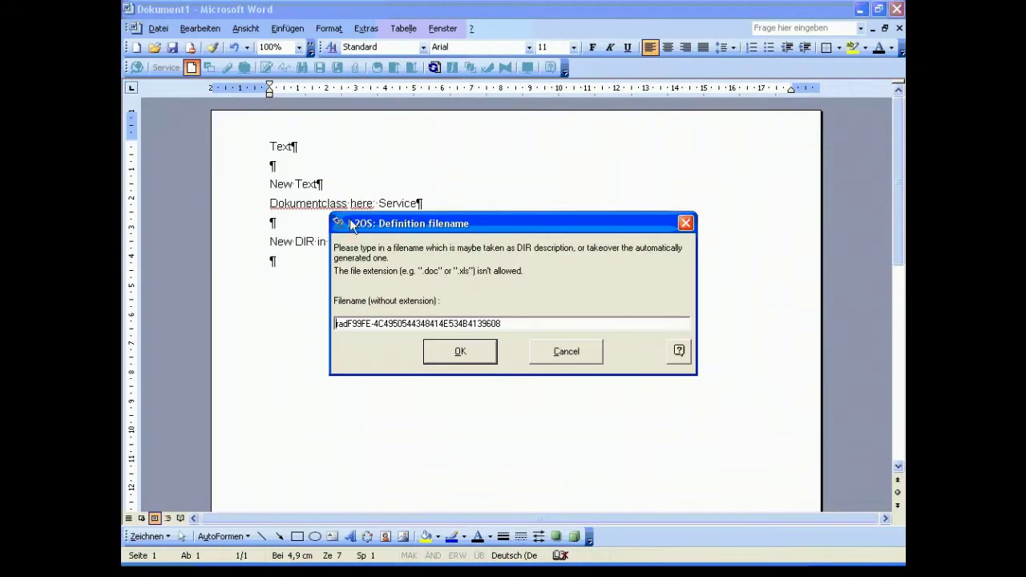
click(460, 352)
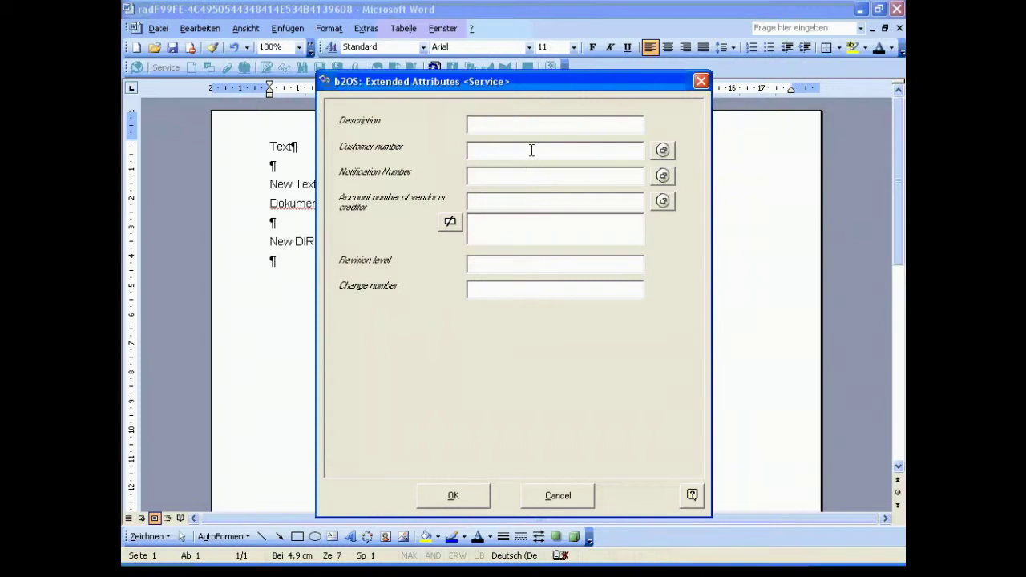
text(Description Text)
click(662, 150)
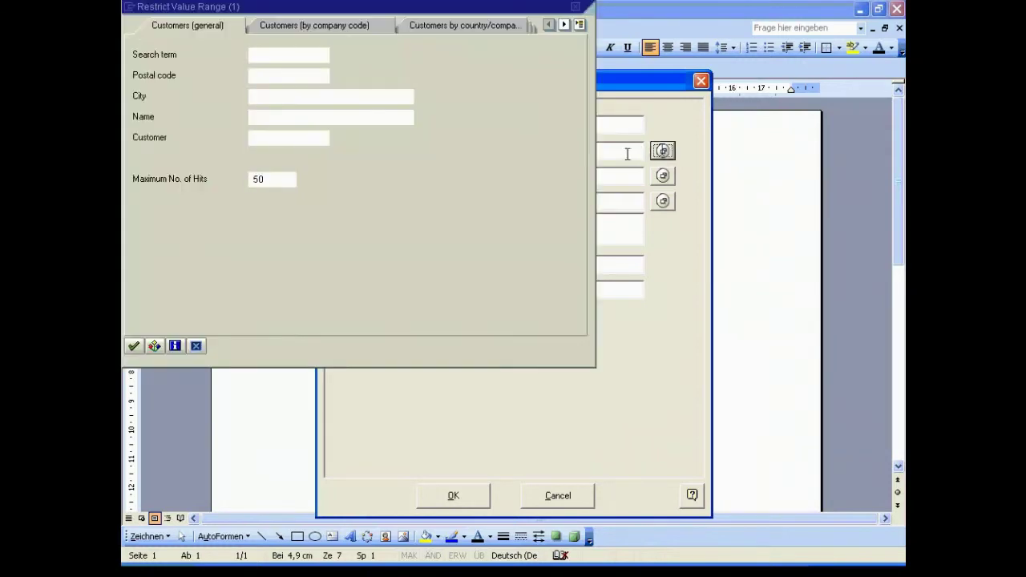
key(Return)
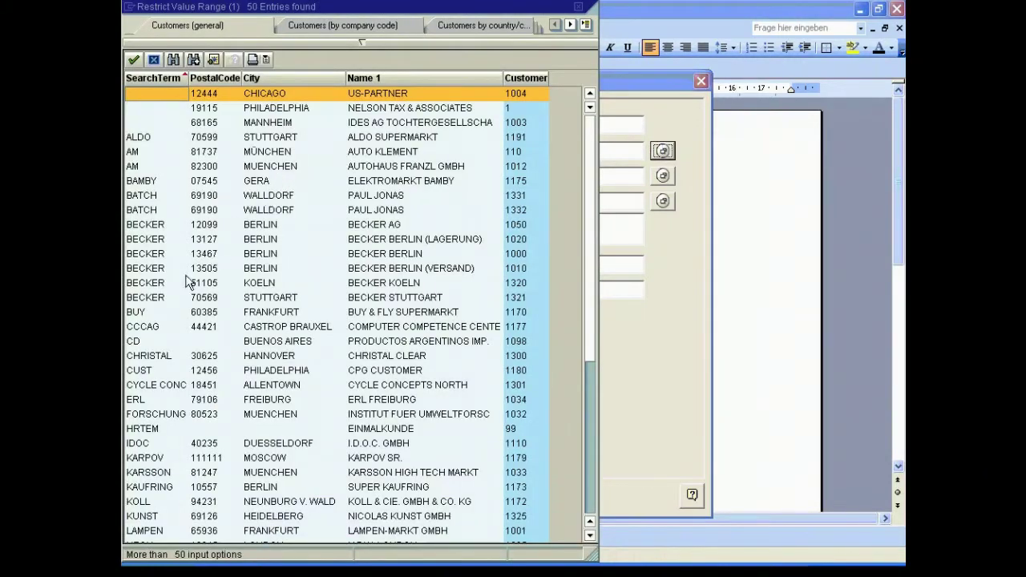
double_click(140, 315)
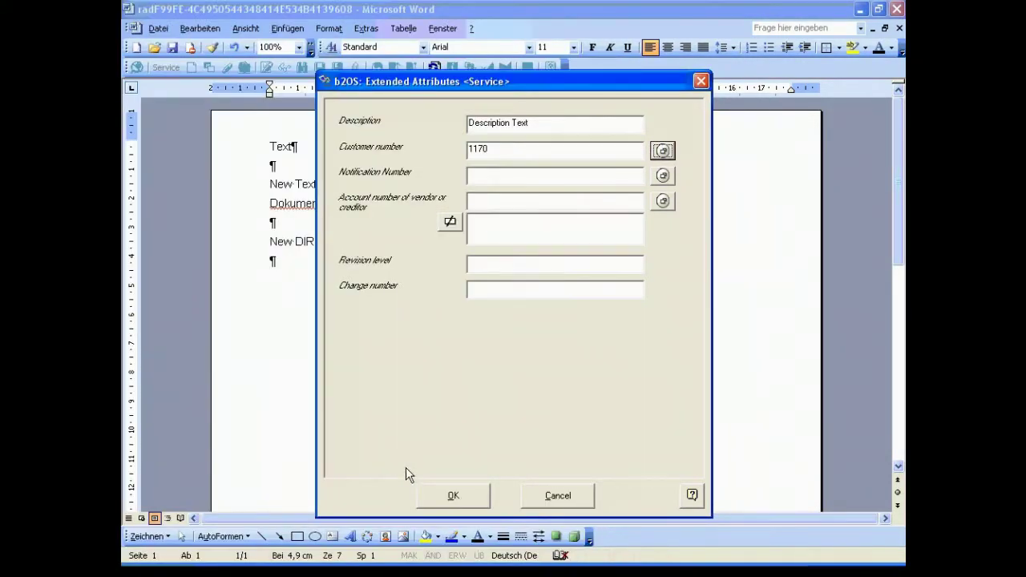
click(449, 497)
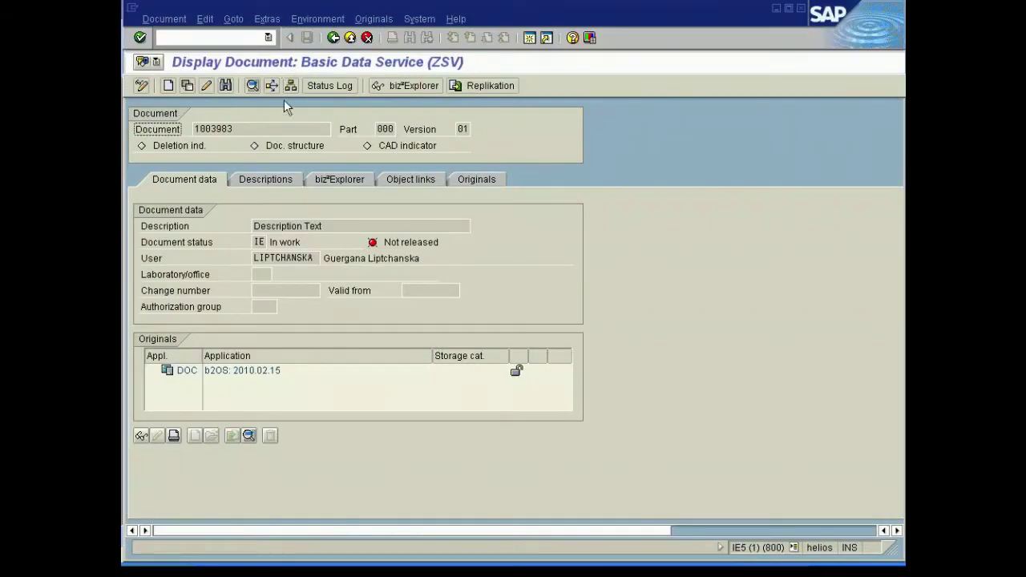
Review the Descriptions tab of DIR 1003983 in Display Document
click(269, 181)
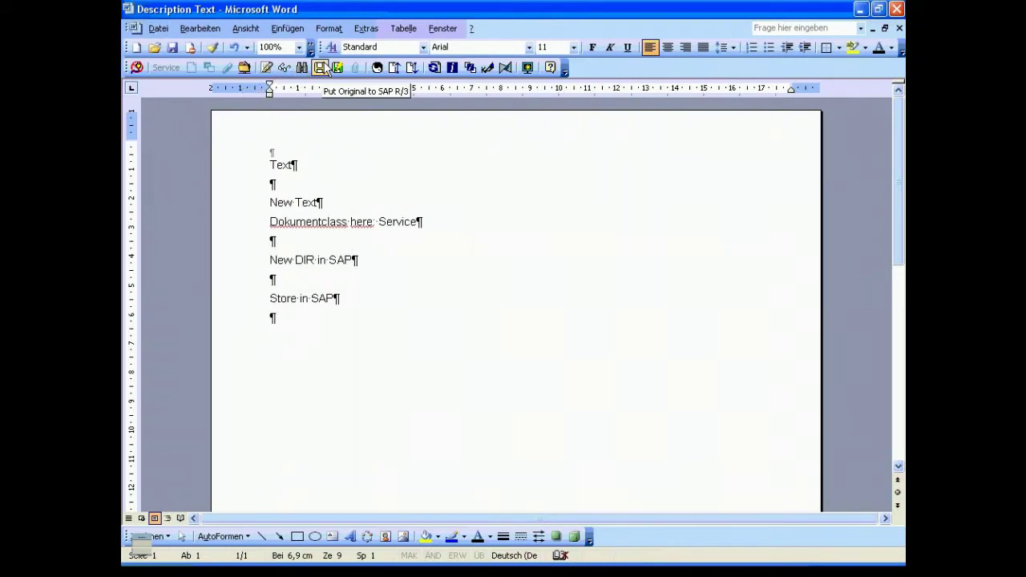
Put the document into SAP R/3 as the original of DIR 1003983
click(322, 69)
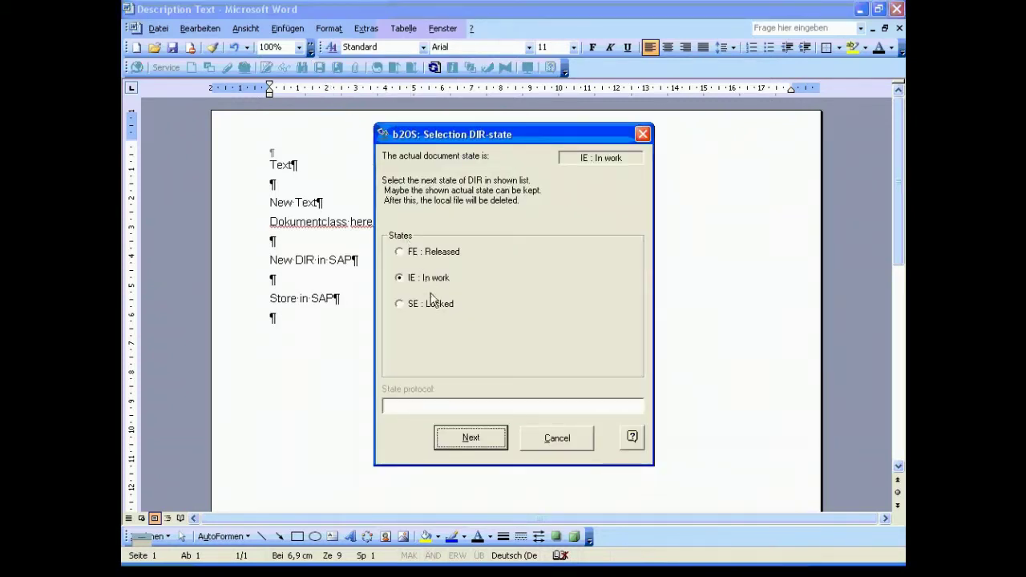
click(471, 437)
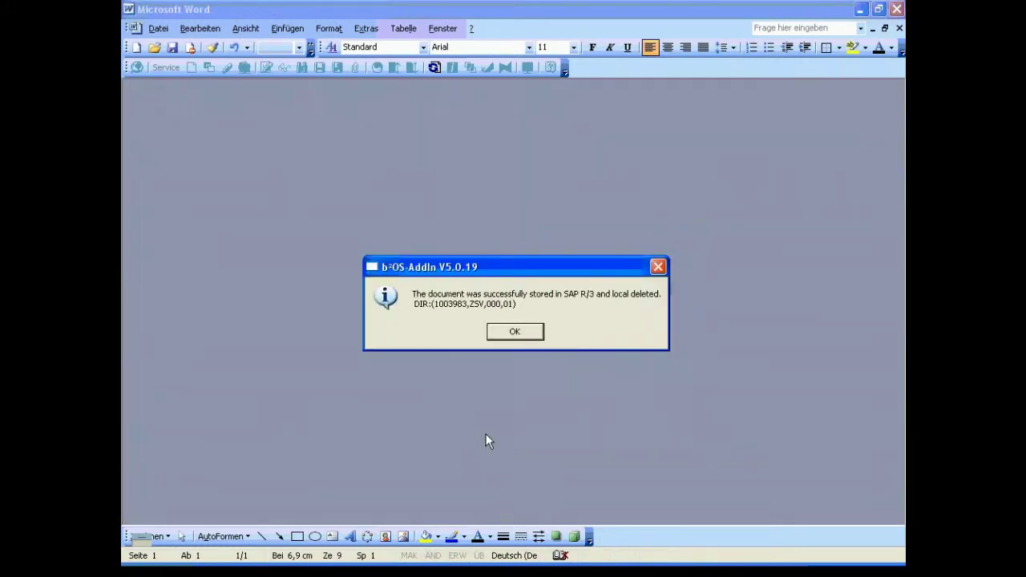
click(503, 326)
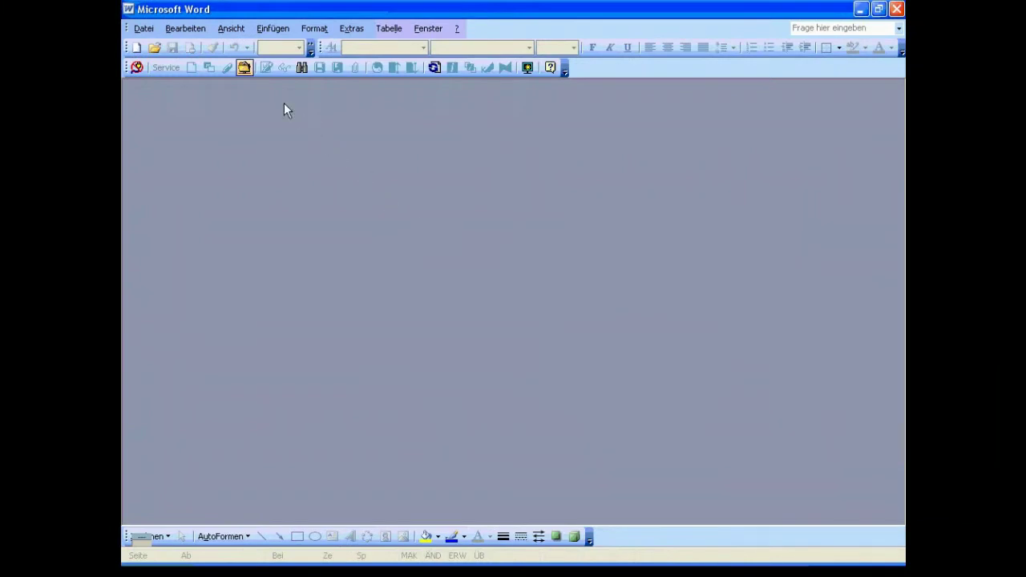
Reopen 'ZSV : Description Text (Ver01)' from recent SAP documents, cursor on the last line
click(244, 68)
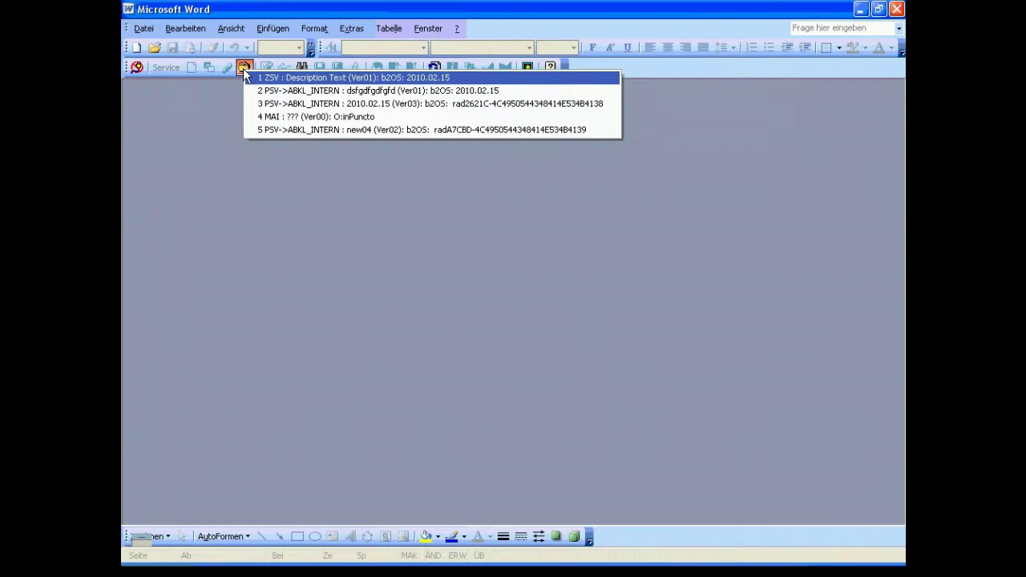
click(248, 77)
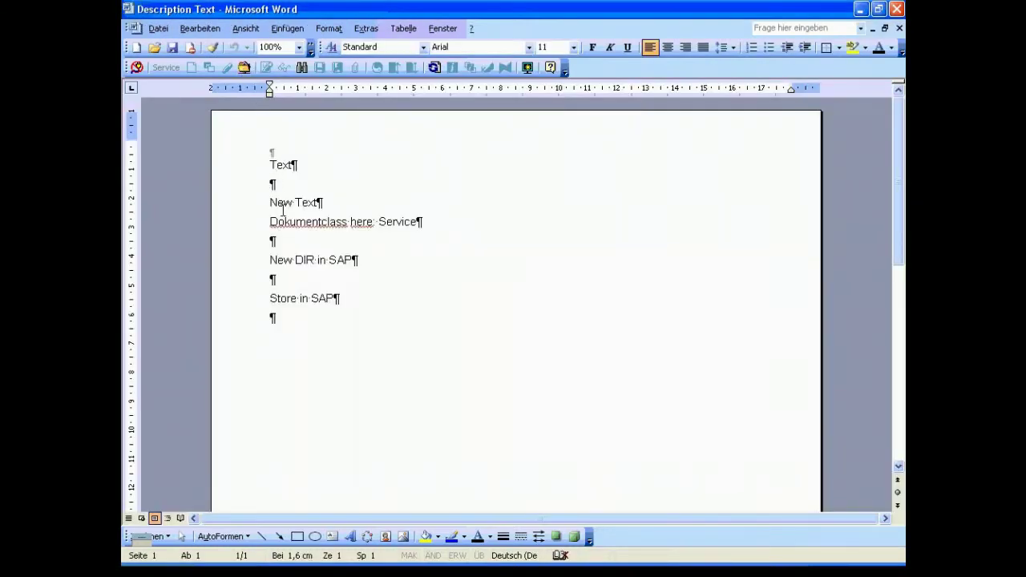
click(292, 319)
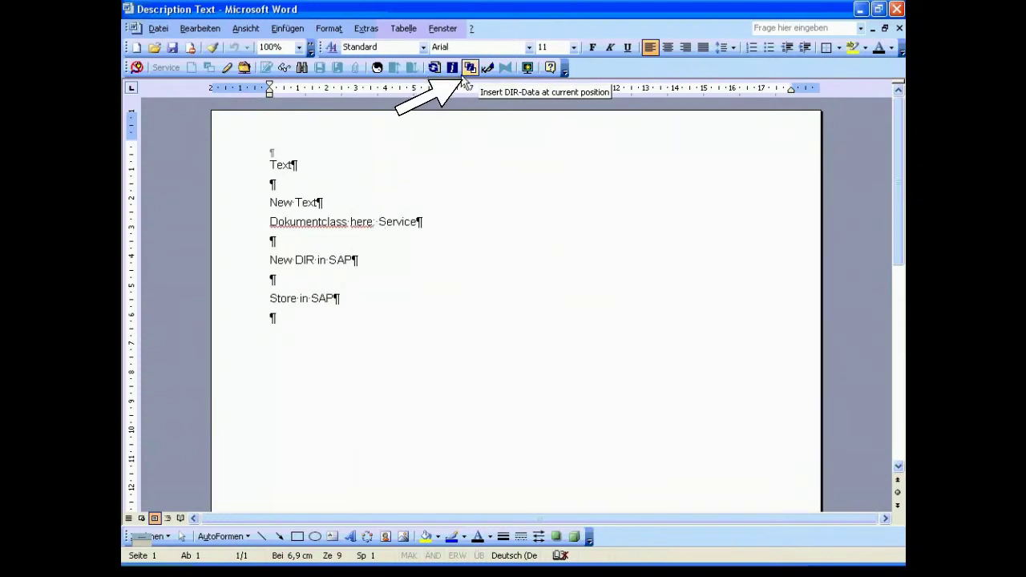
Insert the DIR document data, then a Customer number bookmark with External value at the end
click(464, 74)
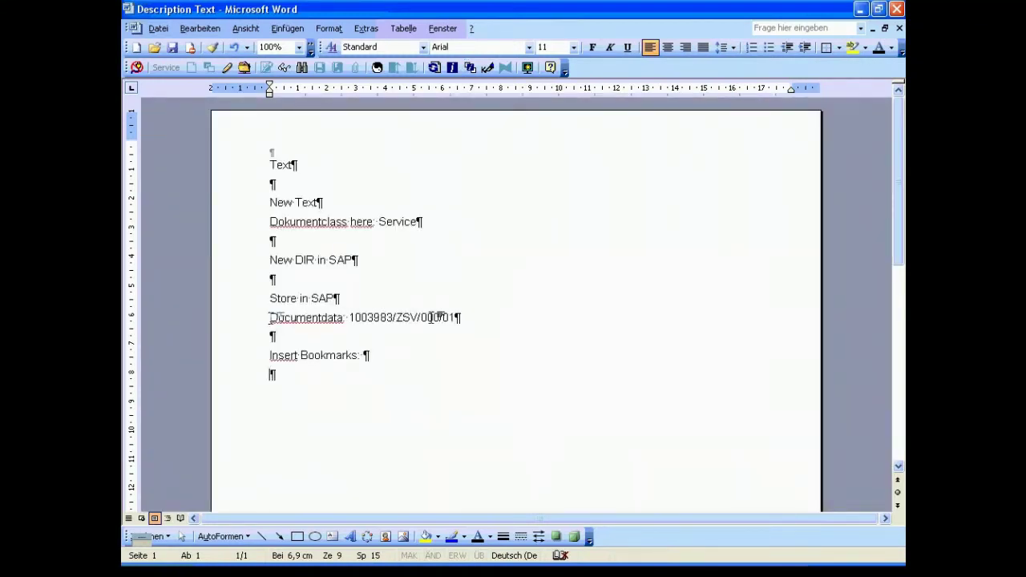
key(ctrl+End)
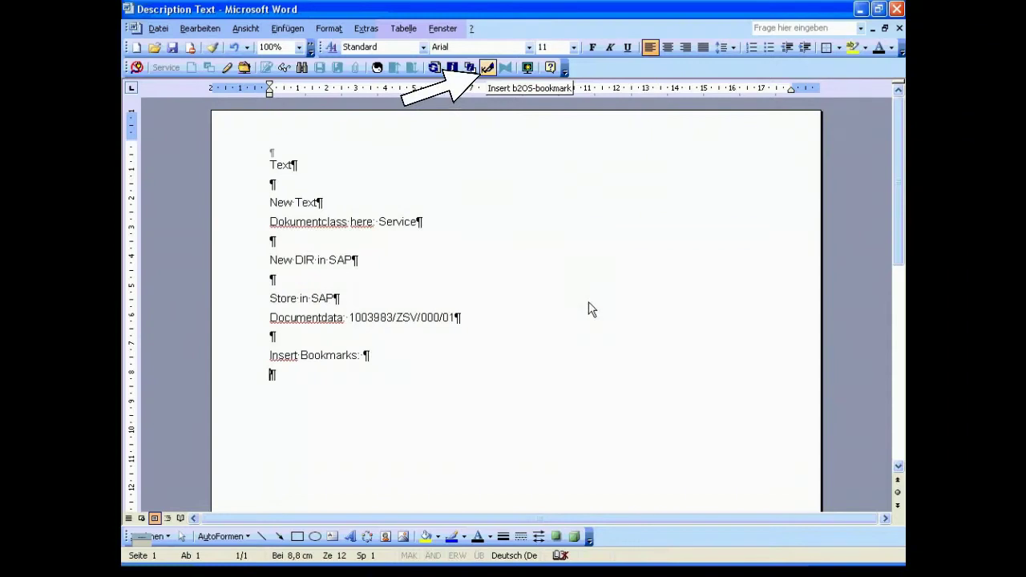
click(488, 68)
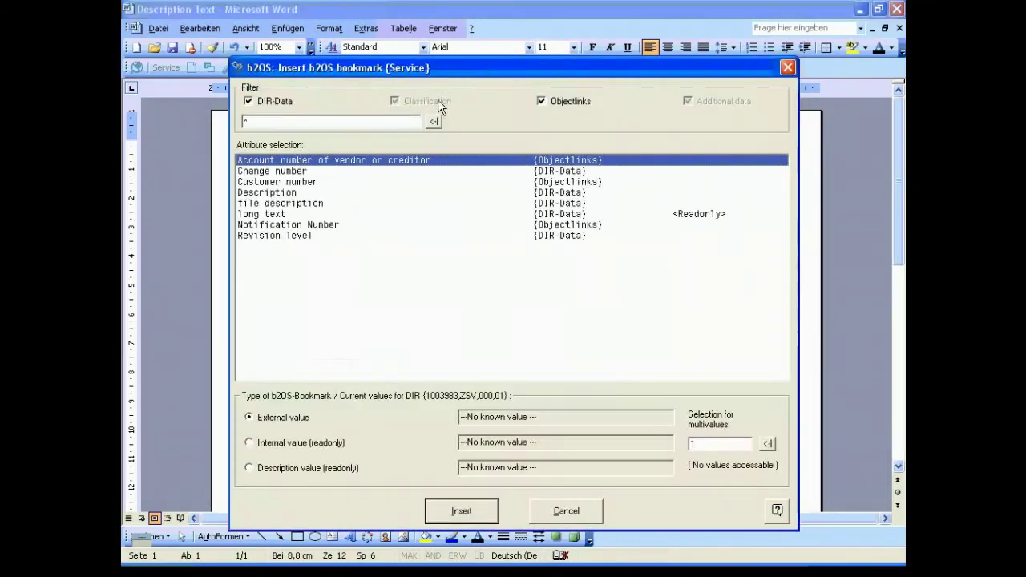
click(273, 183)
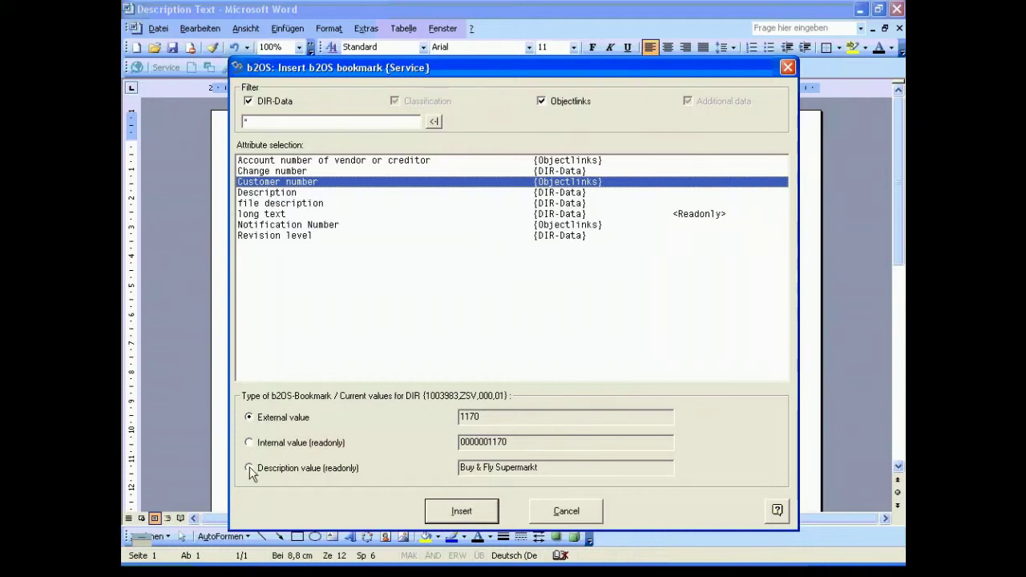
click(457, 507)
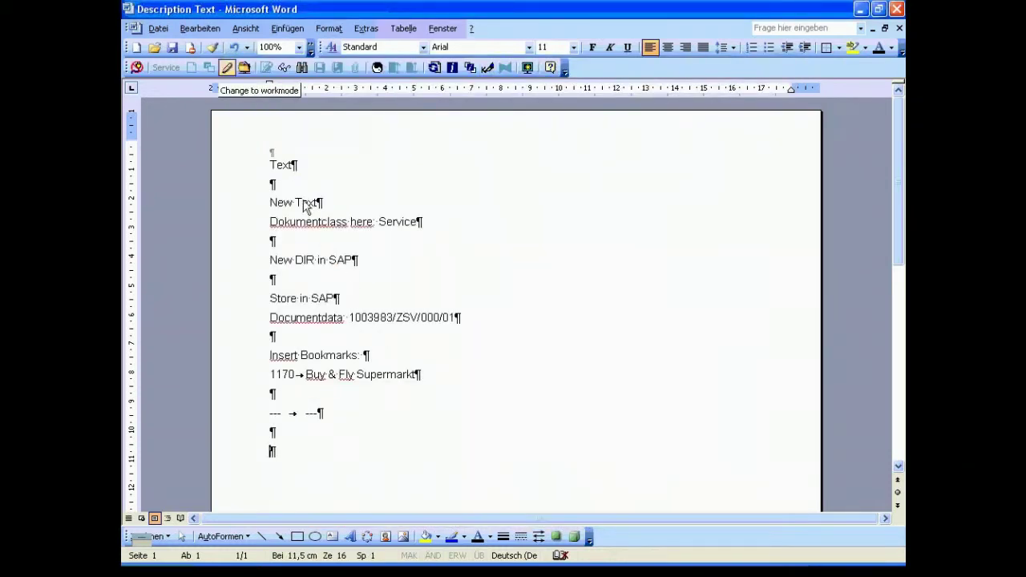
Switch to work mode, put the original back into SAP as IE: In work, and close Word
click(226, 67)
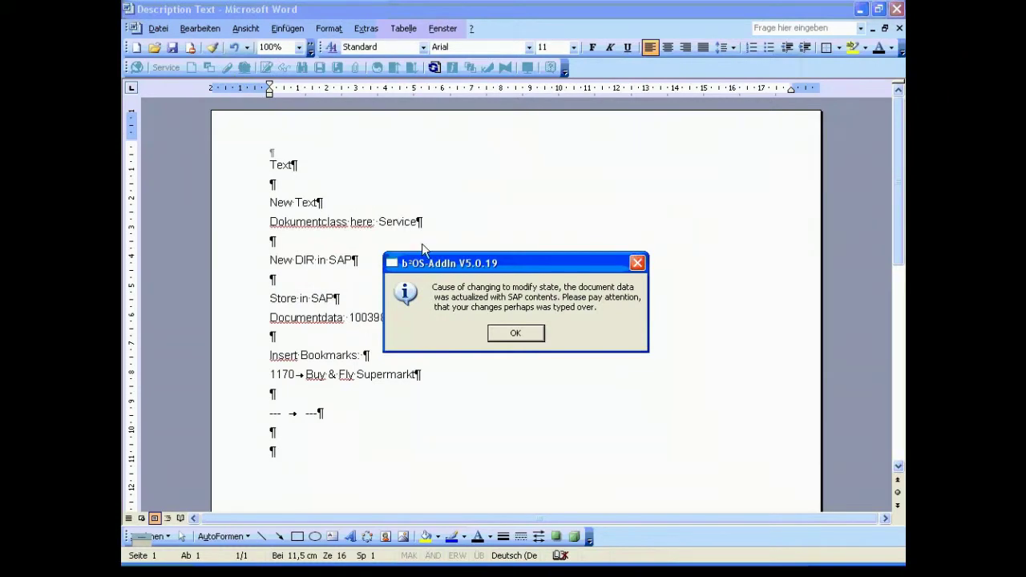
click(513, 333)
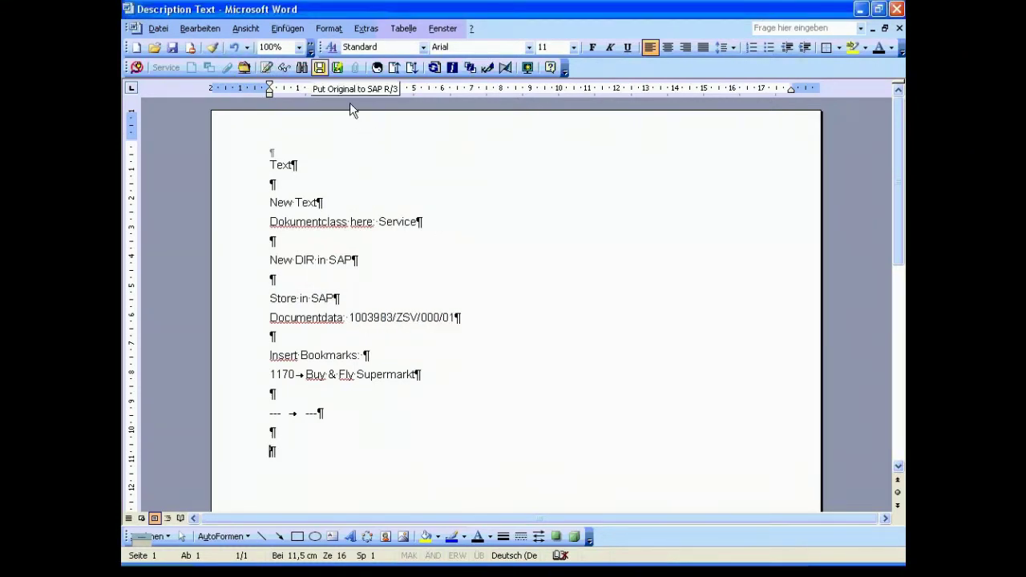
click(320, 68)
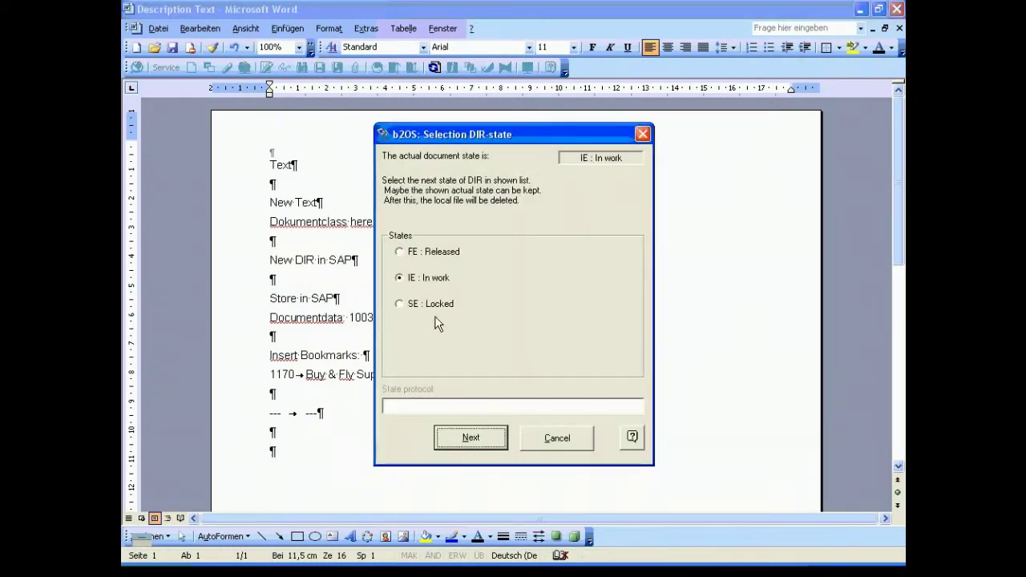
click(479, 437)
click(515, 331)
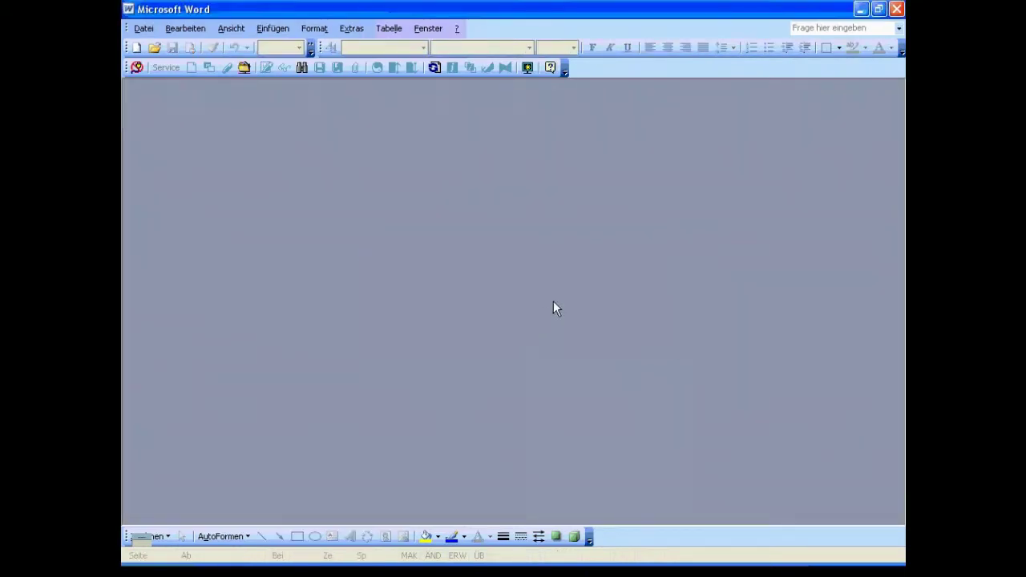
click(861, 10)
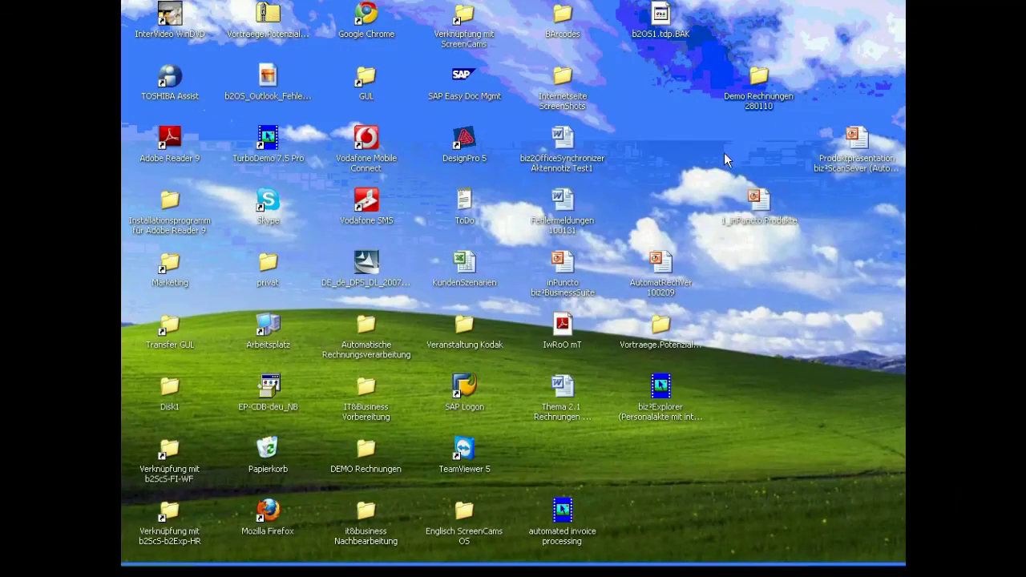
Log on to SAP system IE5 with language 'en' and open the find-document favorite
double_click(465, 388)
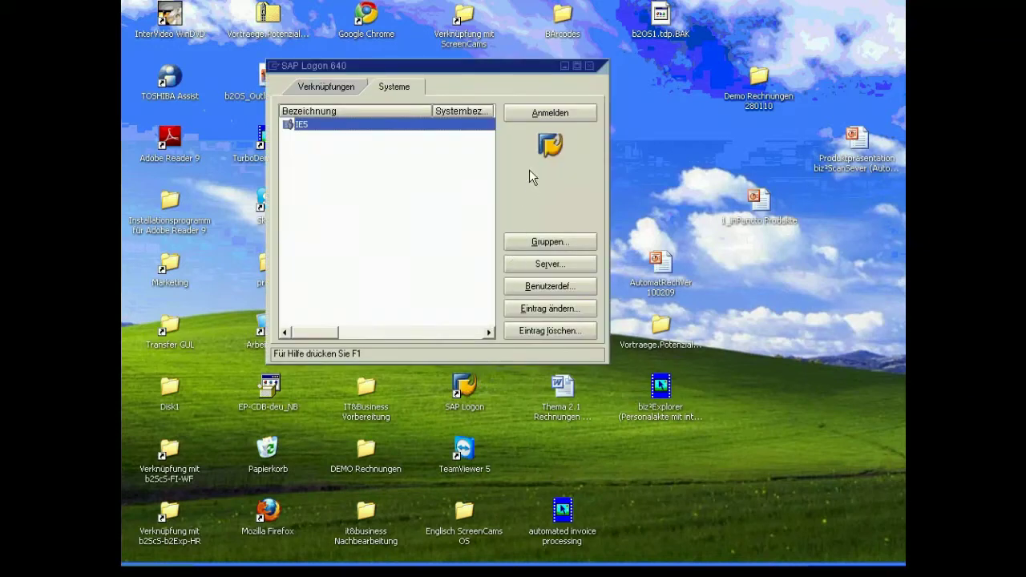
click(540, 112)
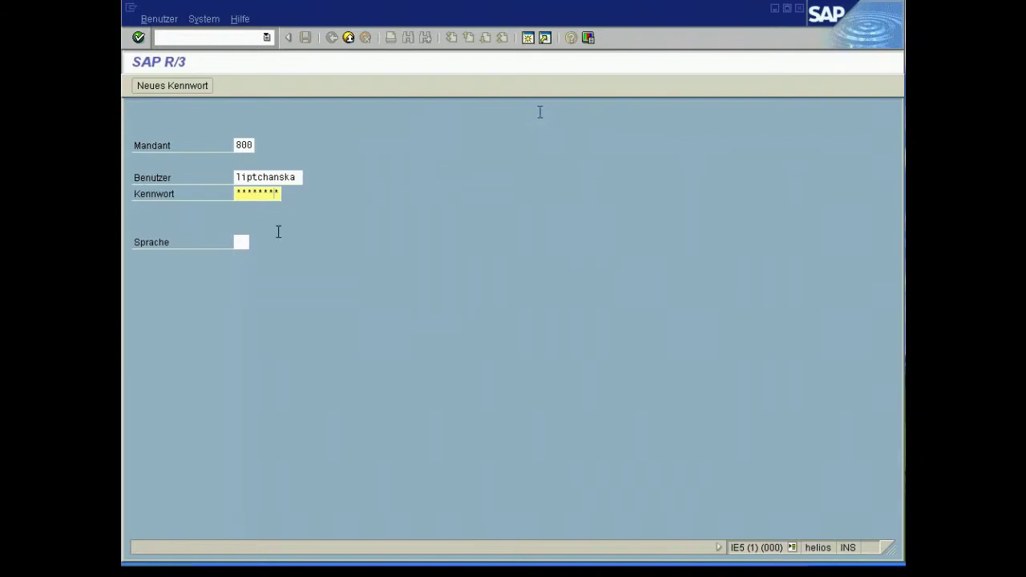
click(244, 245)
text(en)
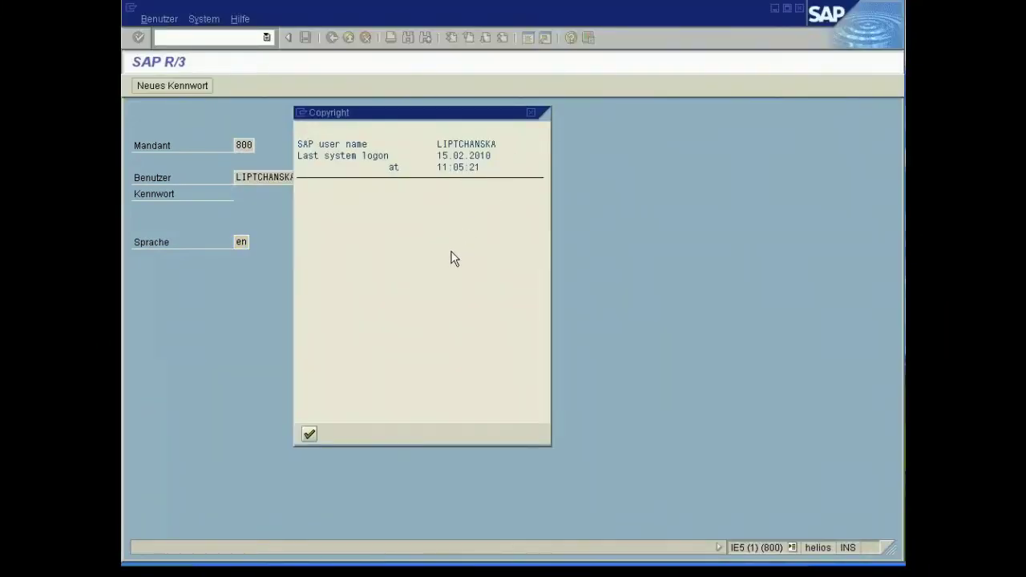
click(310, 434)
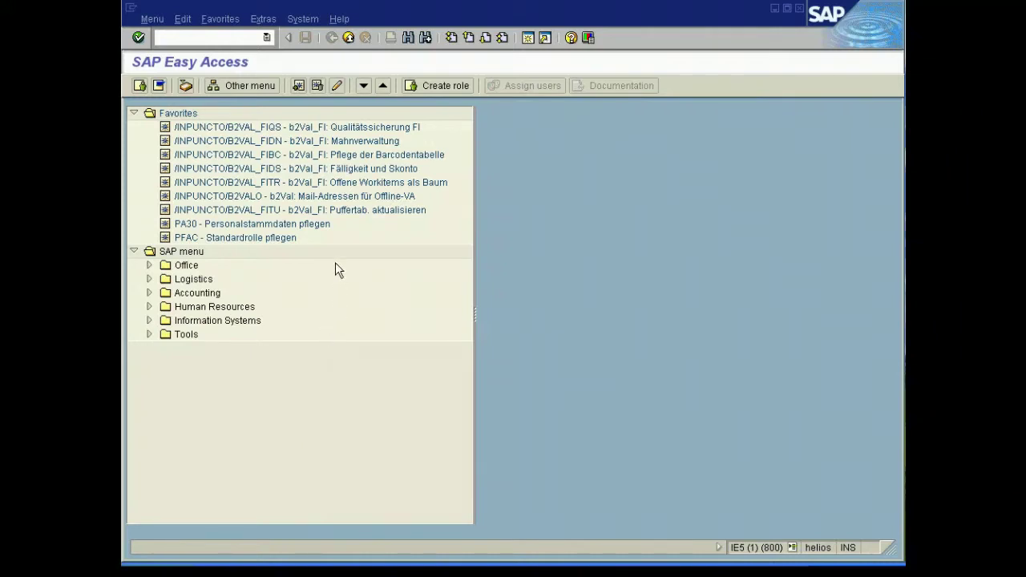
double_click(337, 210)
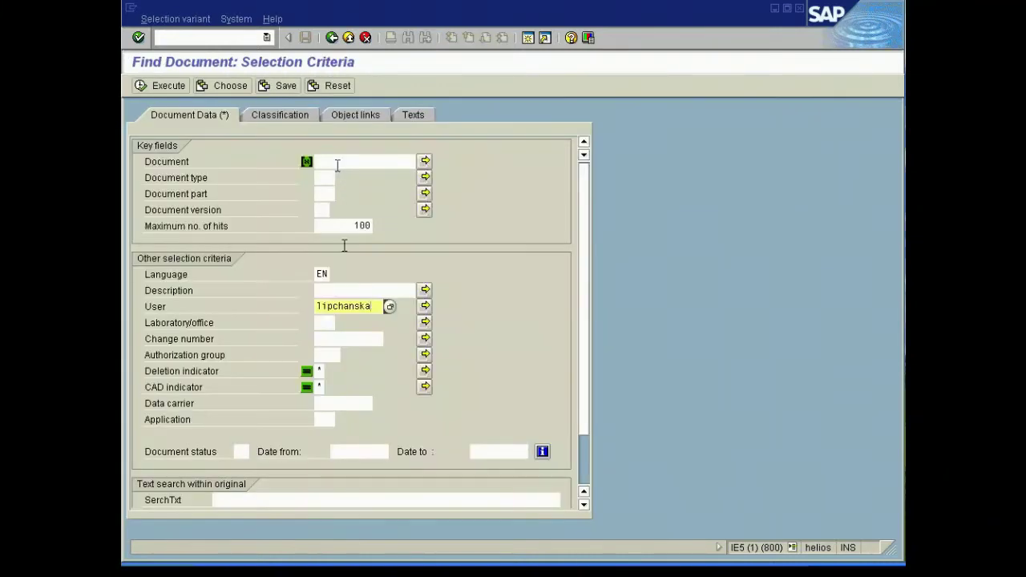
Run the document search, sort by Output date descending, and open ZSV document 1003983
key(F8)
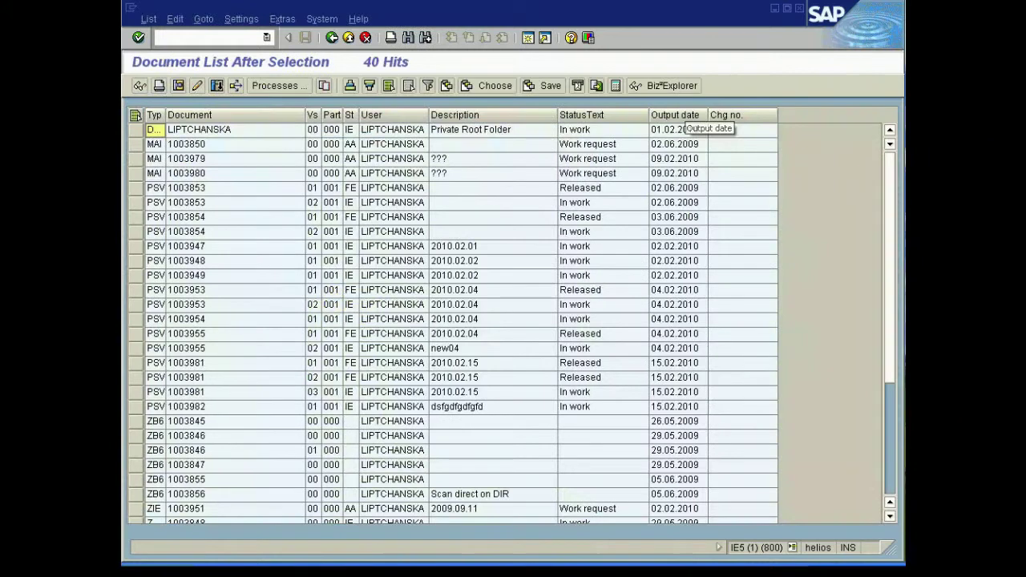
right_click(687, 116)
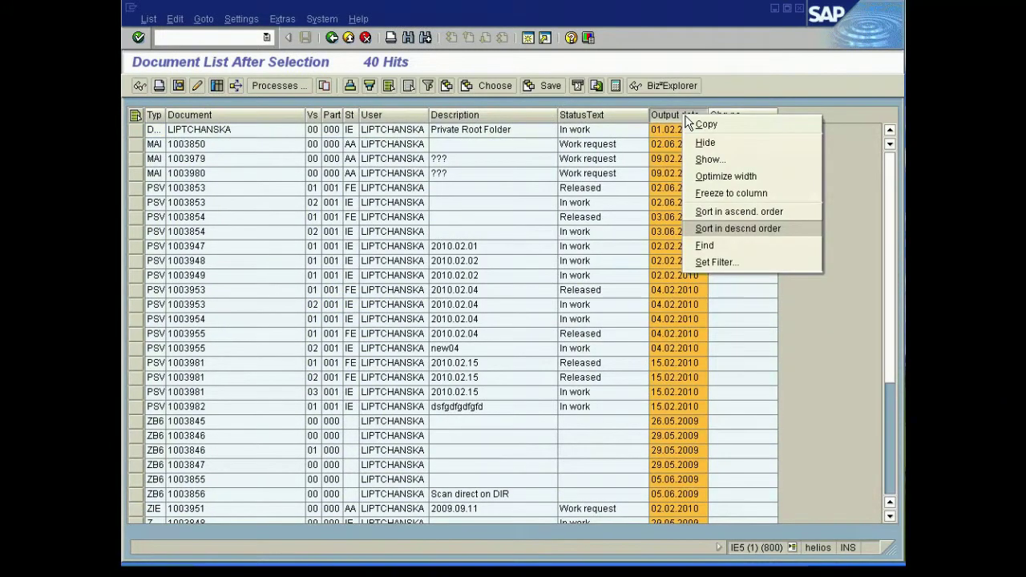
click(702, 227)
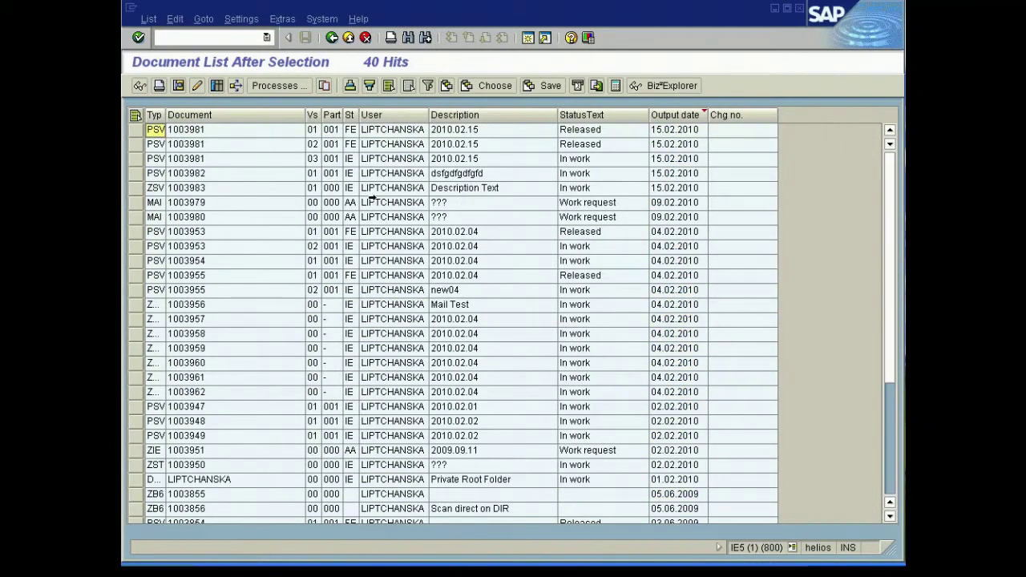
double_click(177, 191)
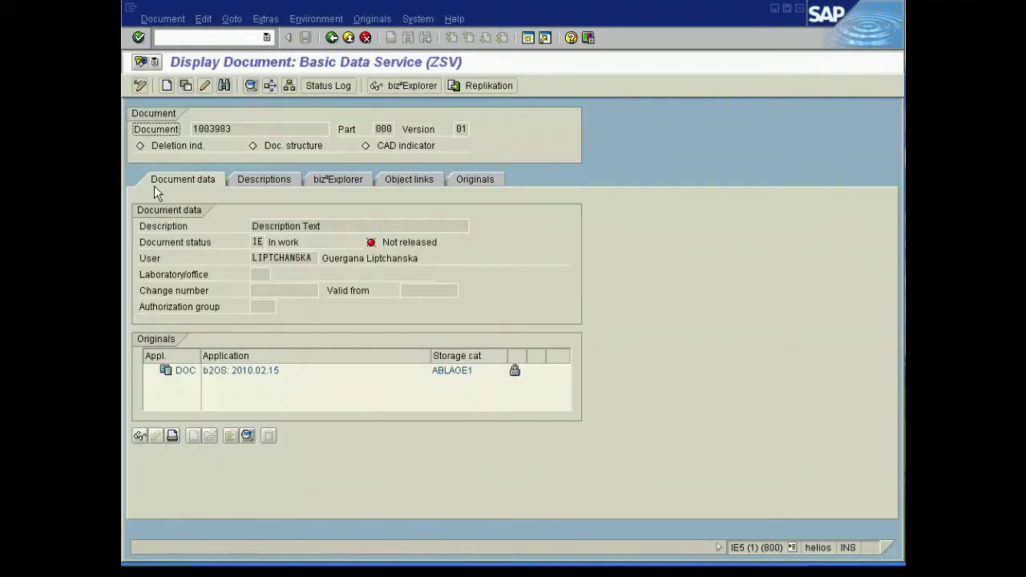
In change mode, add a vendor object link chosen via F4 search help and save
click(413, 180)
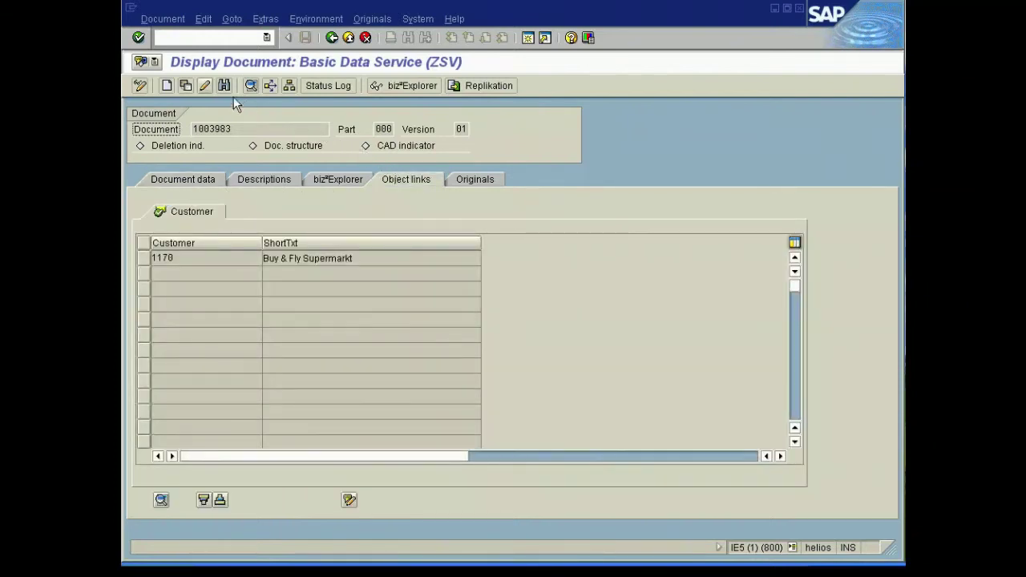
click(204, 86)
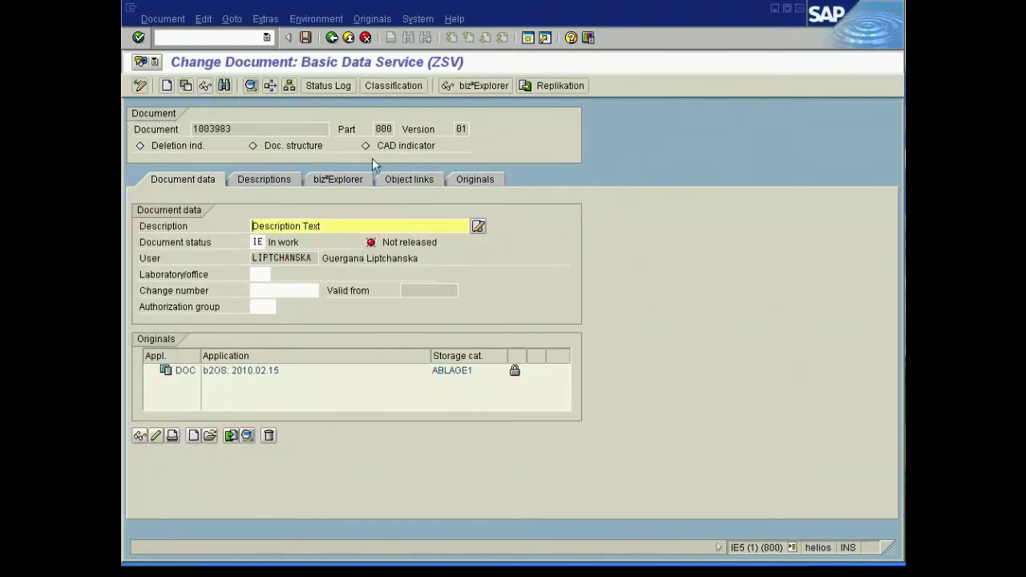
click(409, 179)
click(436, 211)
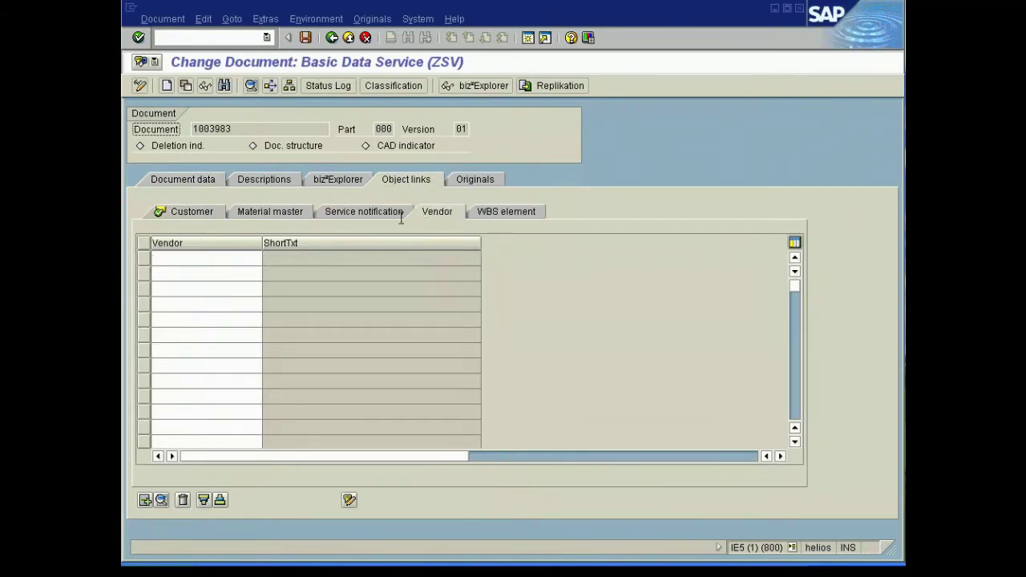
click(165, 259)
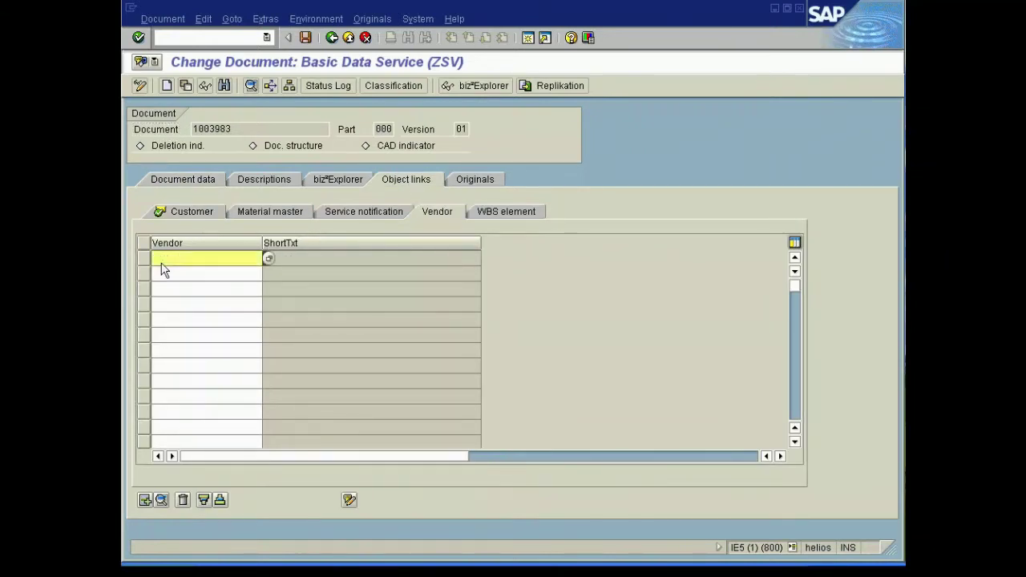
click(268, 258)
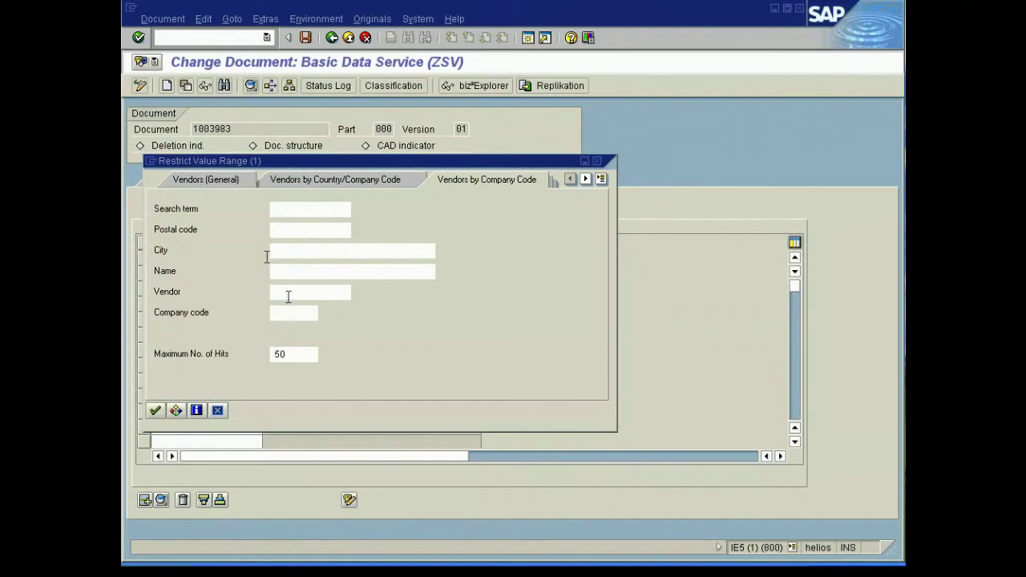
key(Return)
double_click(163, 363)
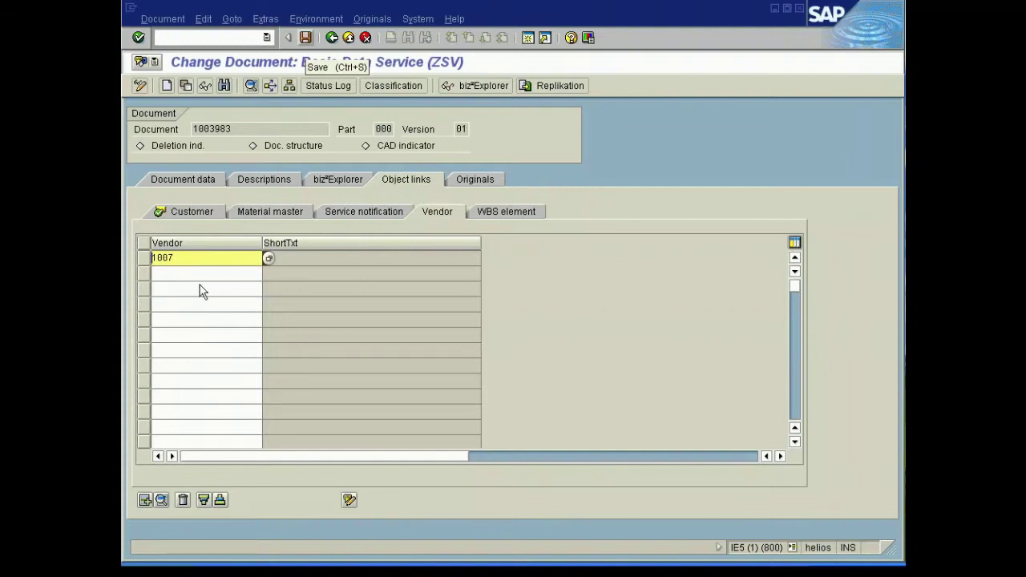
click(306, 38)
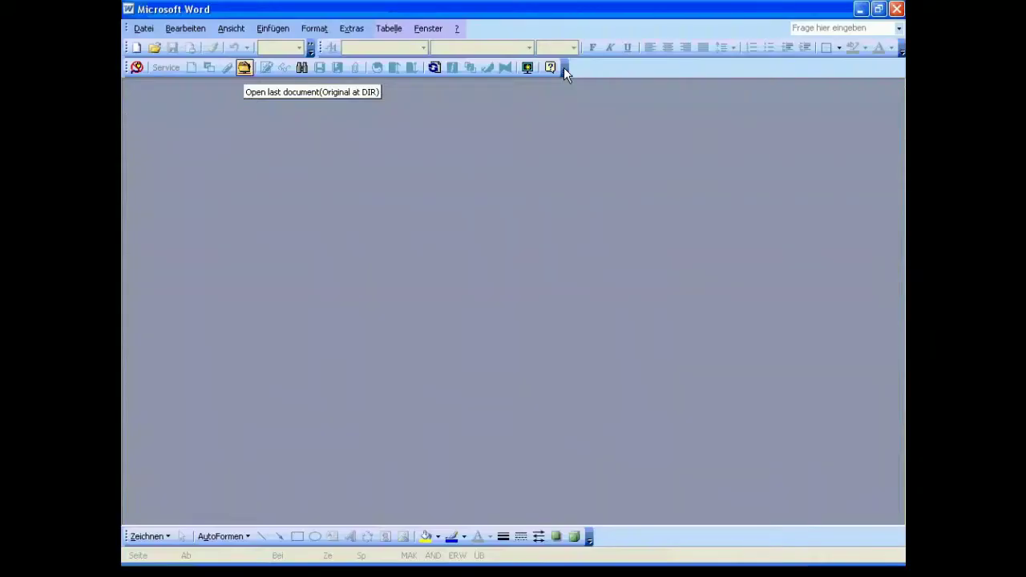
Reopen Description Text from the recent documents and select the bookmark lines to the document end
click(243, 68)
click(265, 74)
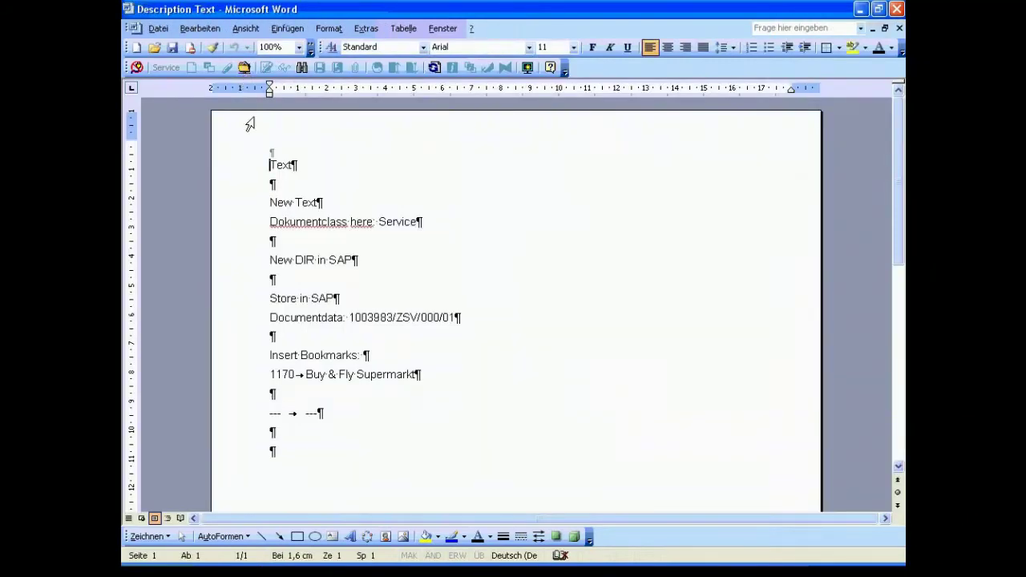
click(248, 375)
key(ctrl+shift+End)
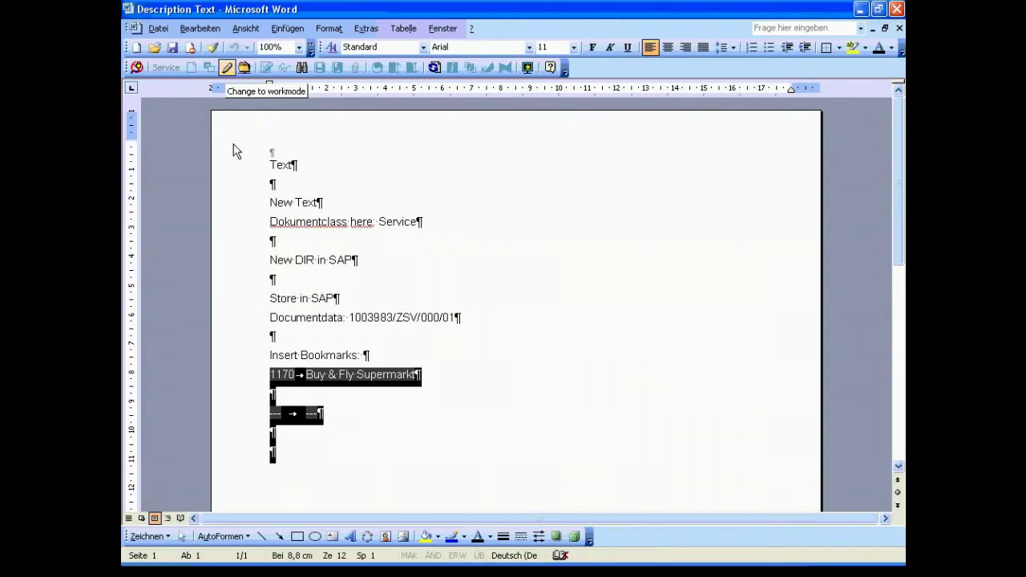
Switch the document to work mode, acknowledge the refresh message, and select the vendor number 1007
click(227, 68)
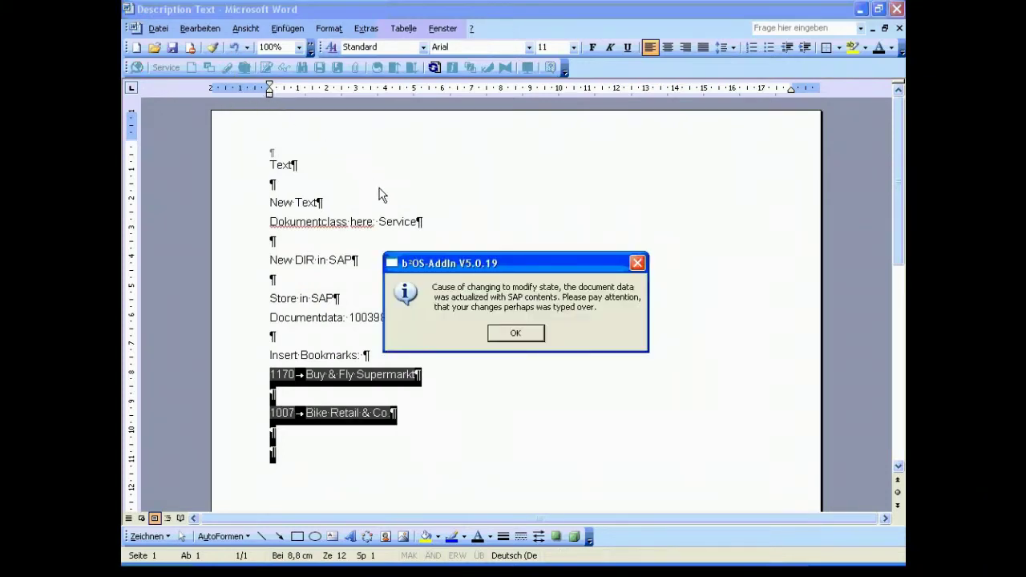
click(516, 333)
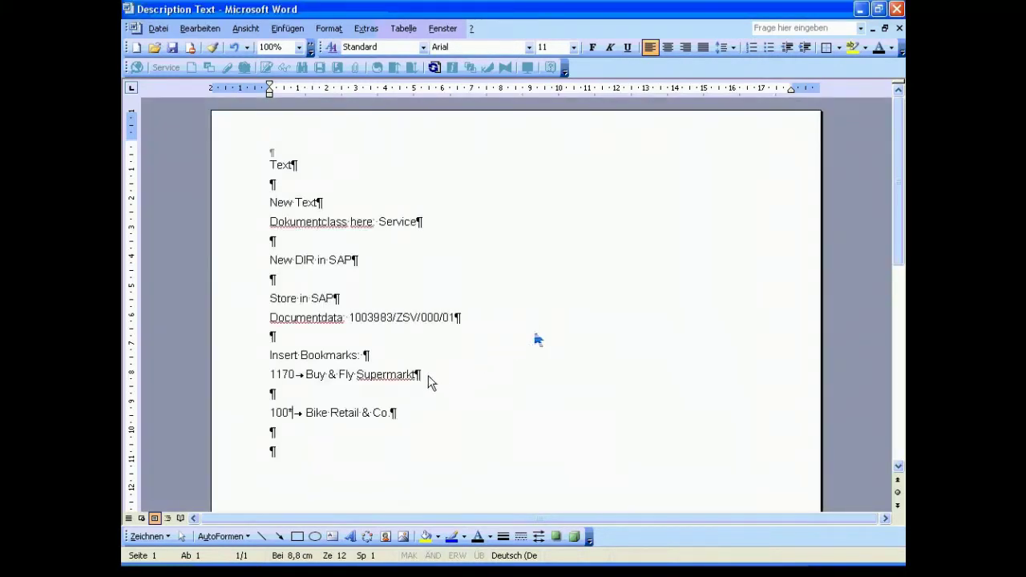
click(289, 412)
double_click(289, 412)
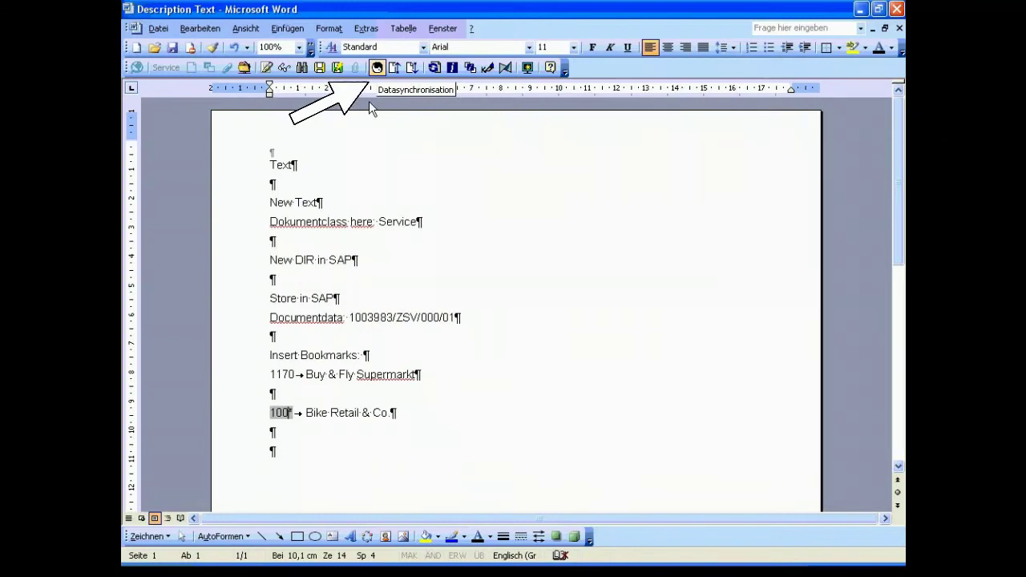
Replace Bike Retail & Co. with another vendor found by searching Vendor 100* in Datasynchronisation
click(376, 67)
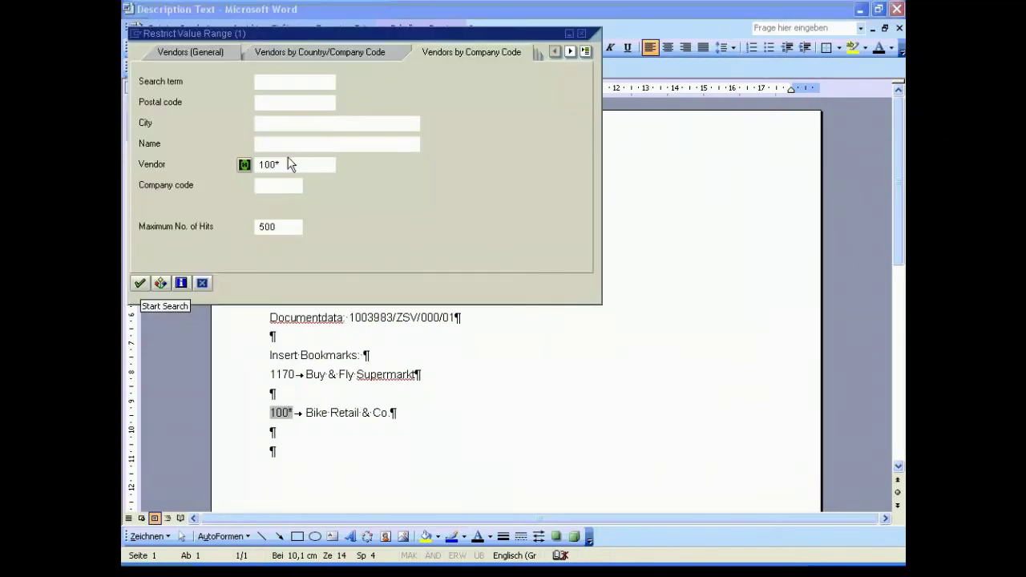
click(140, 283)
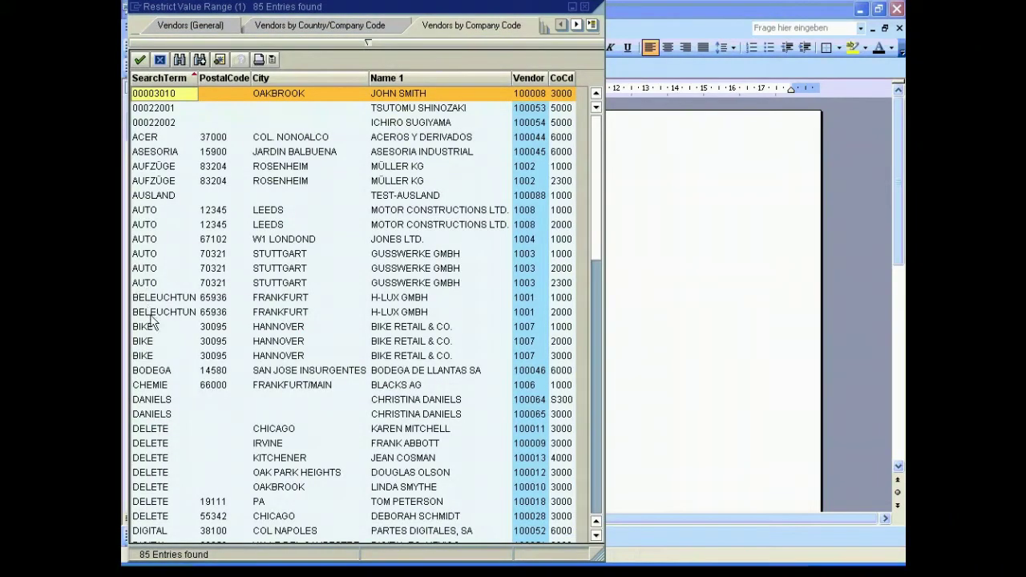
click(160, 399)
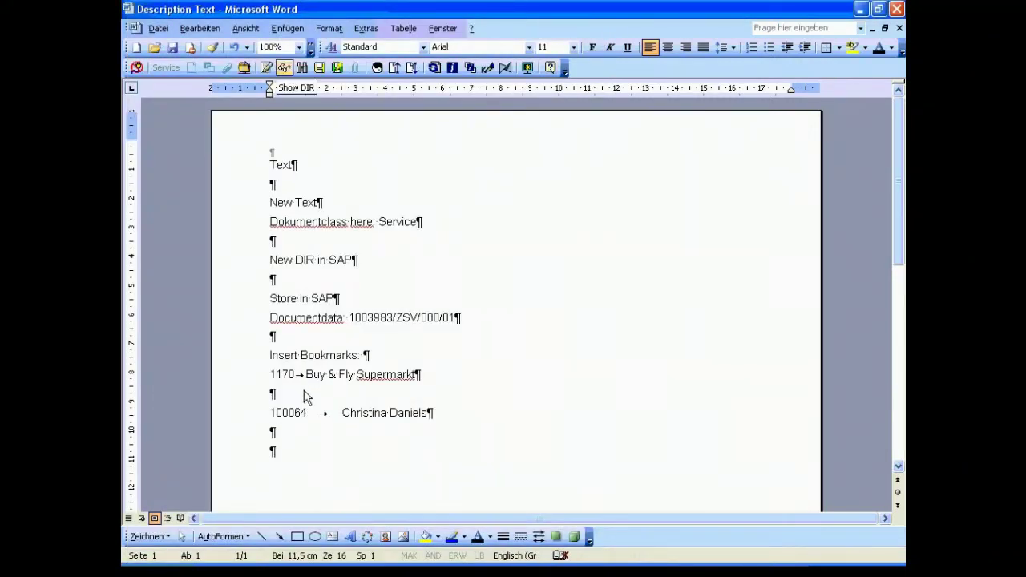
Check the DIR's vendor object links in SAP, then exit the display back to Word
click(284, 69)
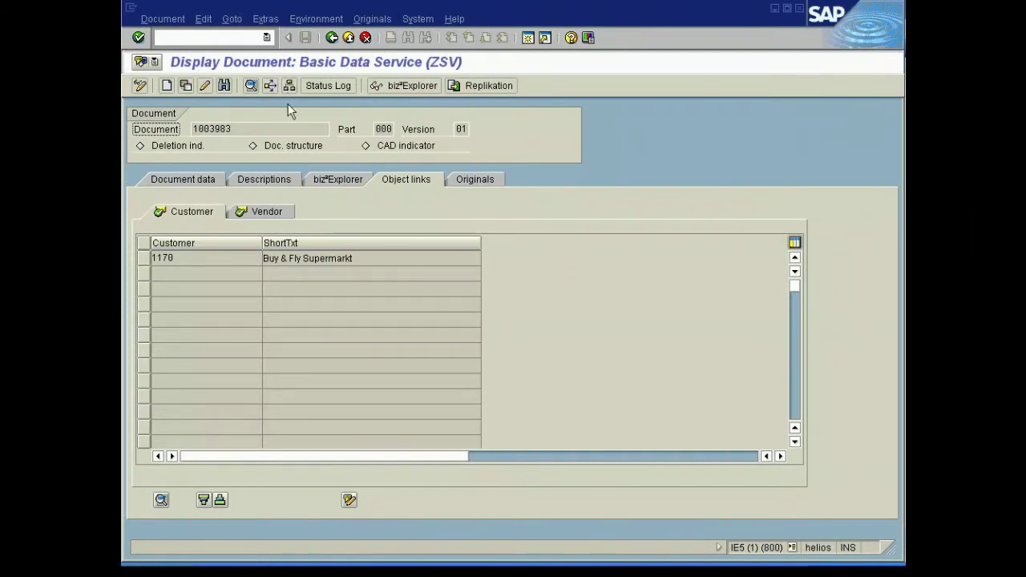
click(278, 210)
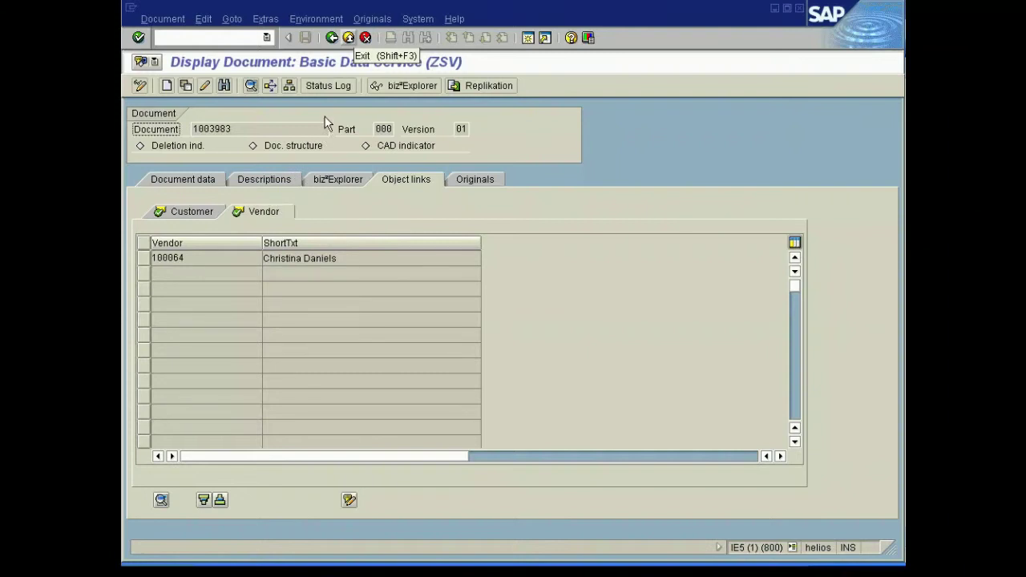
click(348, 39)
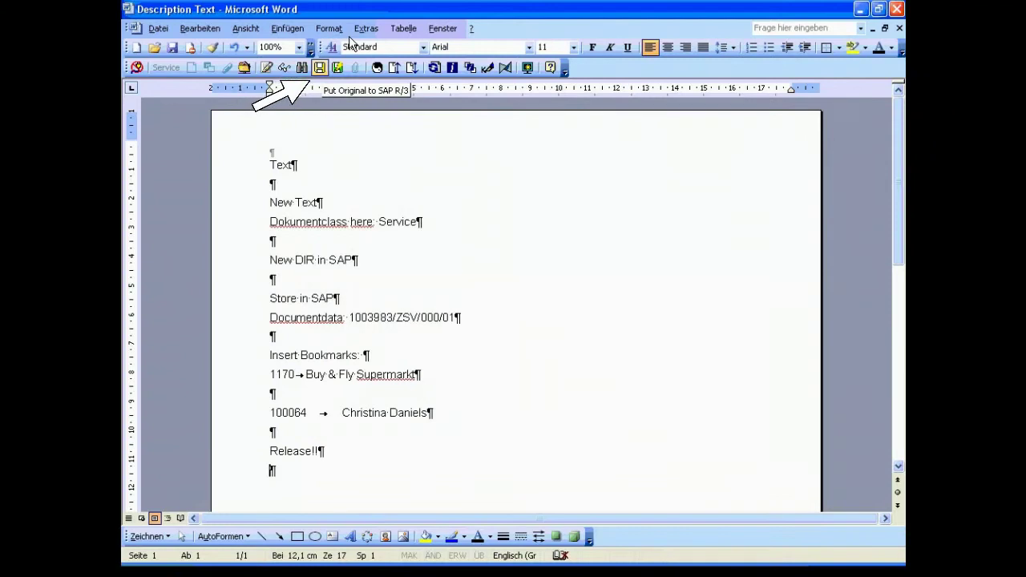
Put the original into SAP R/3 with status FE : Released as DIR 1003983
click(319, 68)
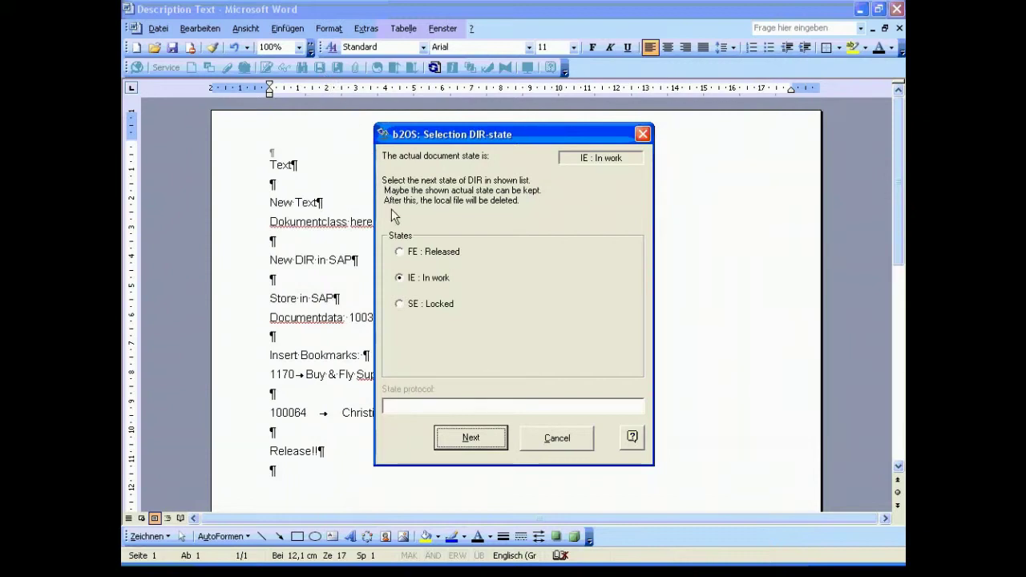
click(407, 253)
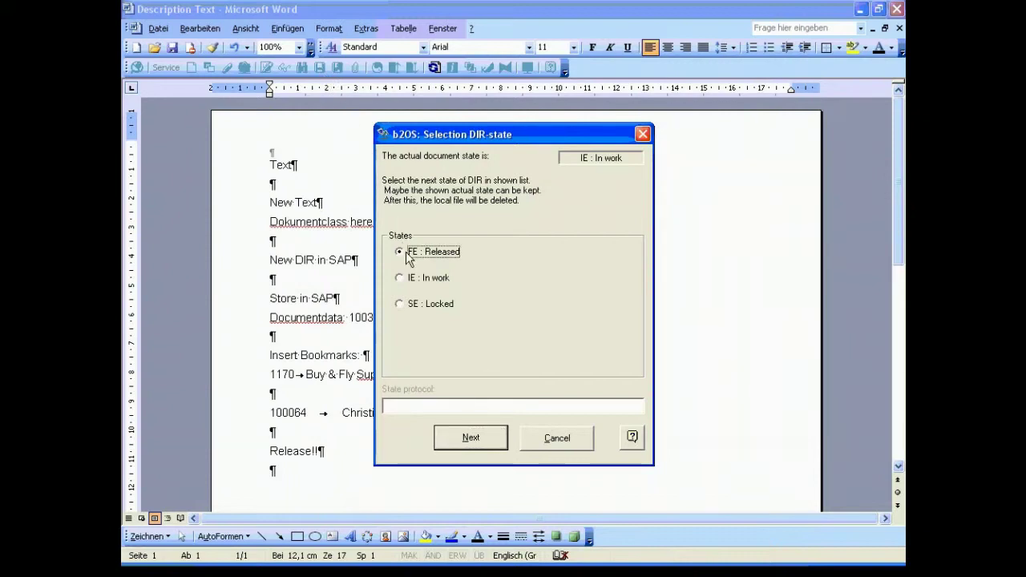
click(469, 436)
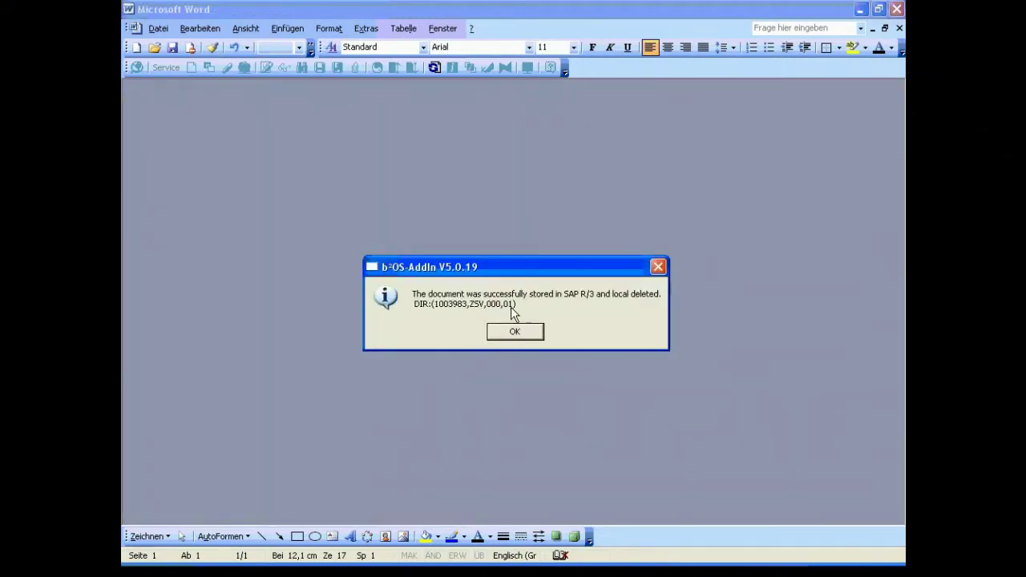
click(515, 331)
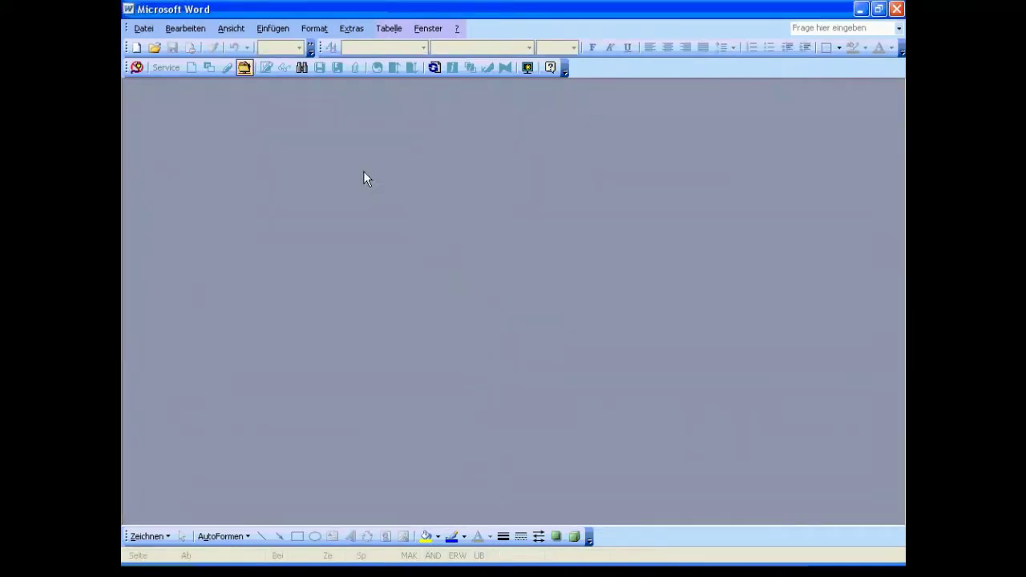
Reopen Description Text and create new DIR version 1003983/ZSV/000/02
click(245, 68)
click(255, 72)
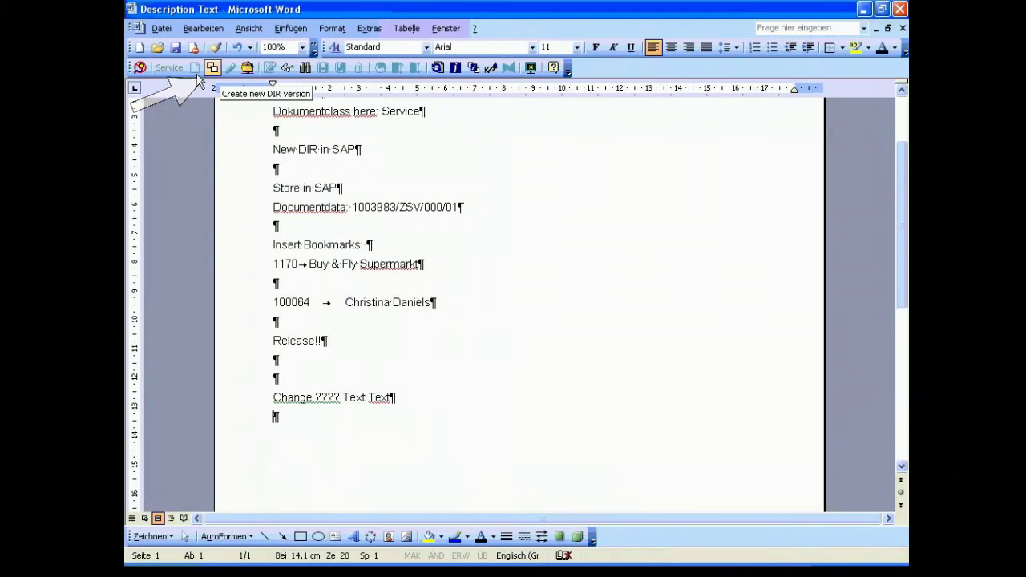
click(211, 67)
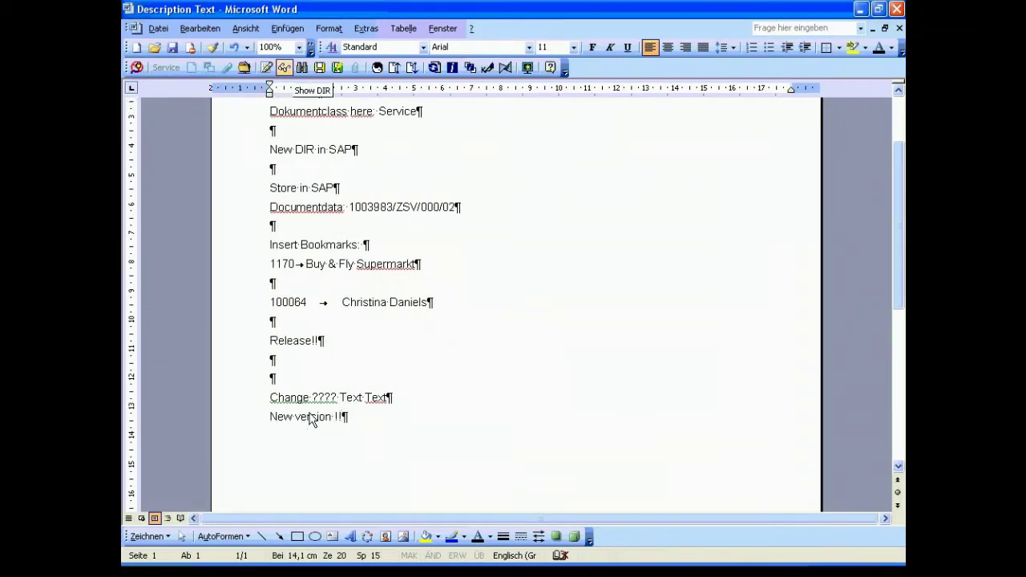
Verify the DIR Version field reads 02, then start putting the original into SAP R/3
click(282, 68)
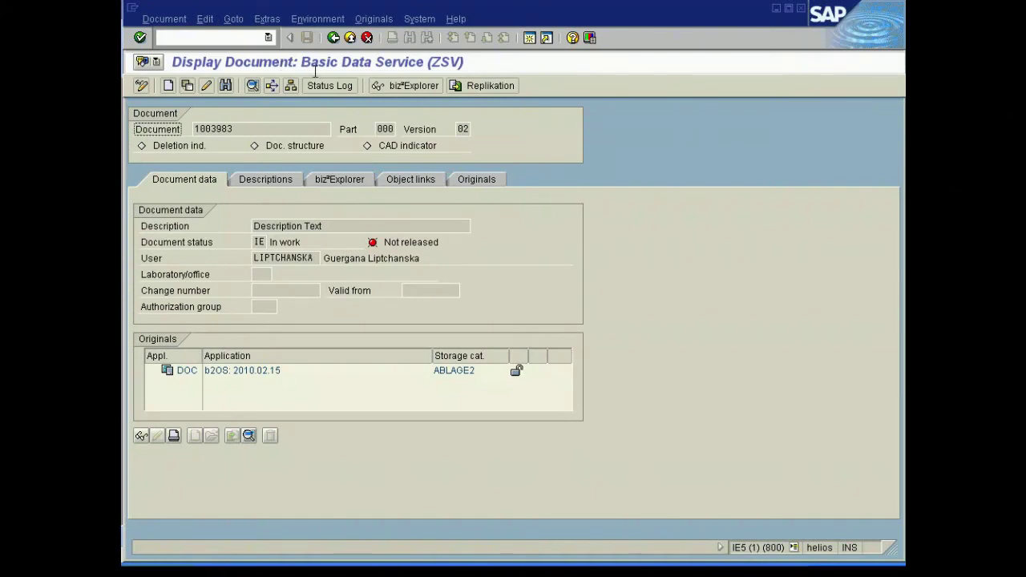
double_click(454, 128)
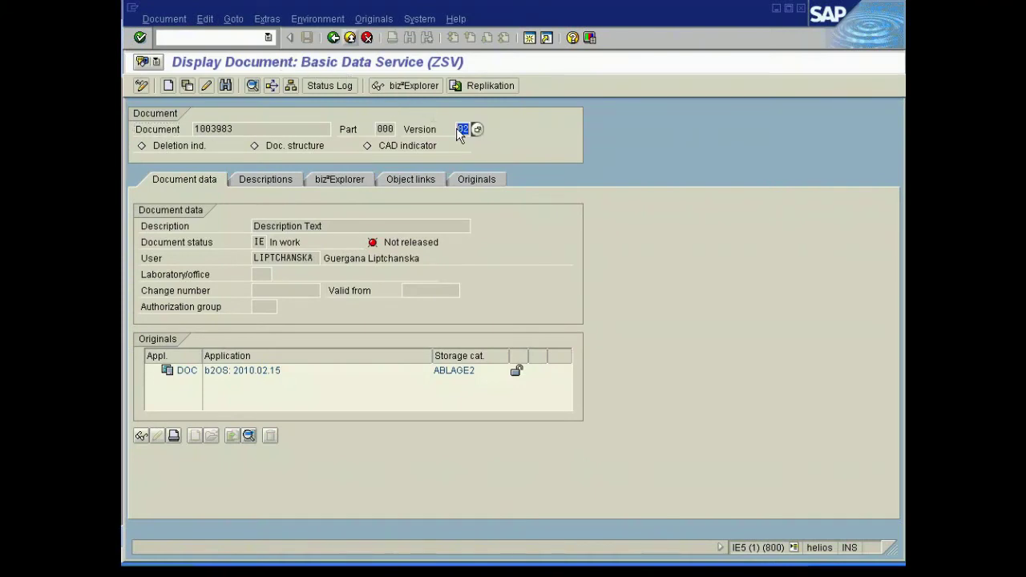
key(alt+Tab)
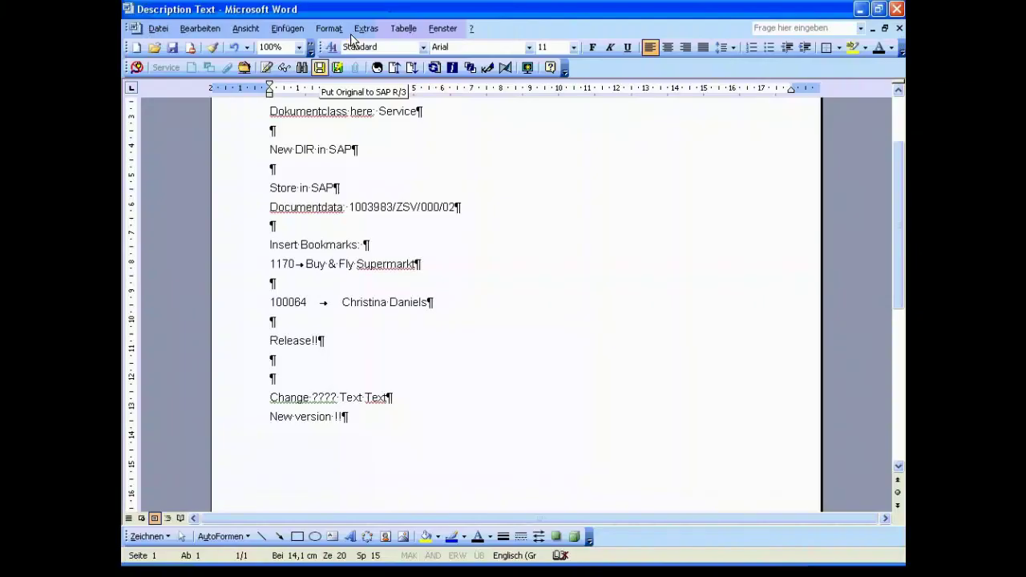
click(319, 67)
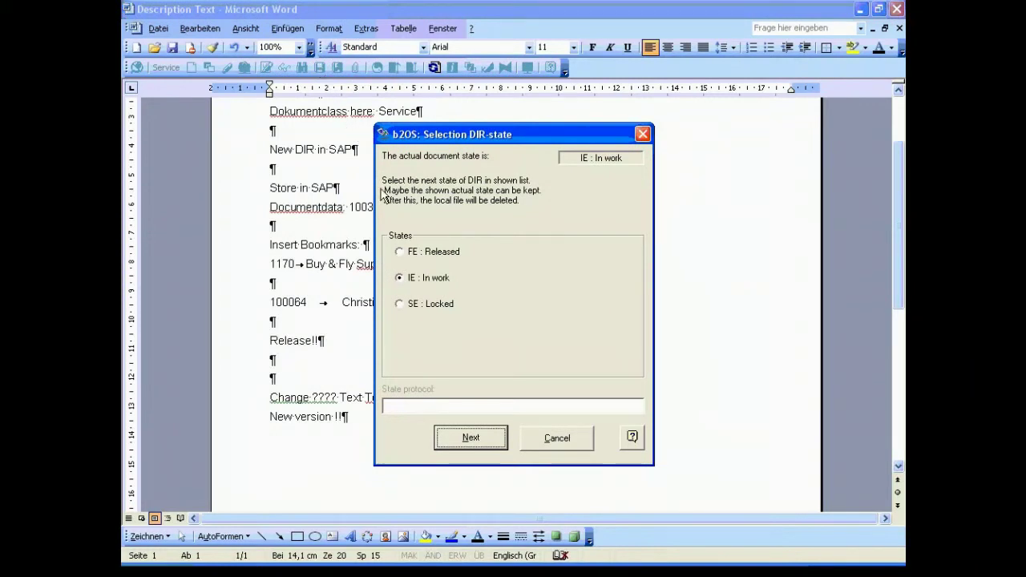